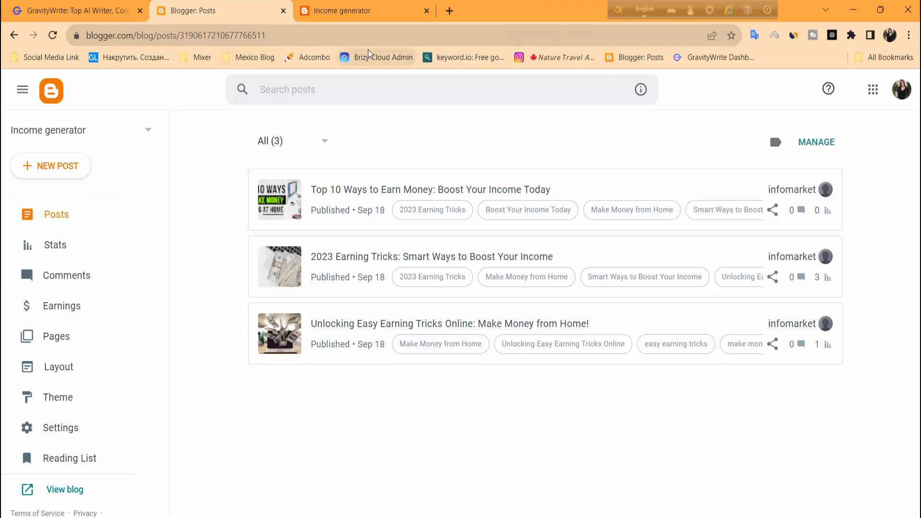
Search Google for "gravity write" in a new browser tab and open the official GravityWrite website.
{"action": "left_click", "coordinate": [448, 11]}
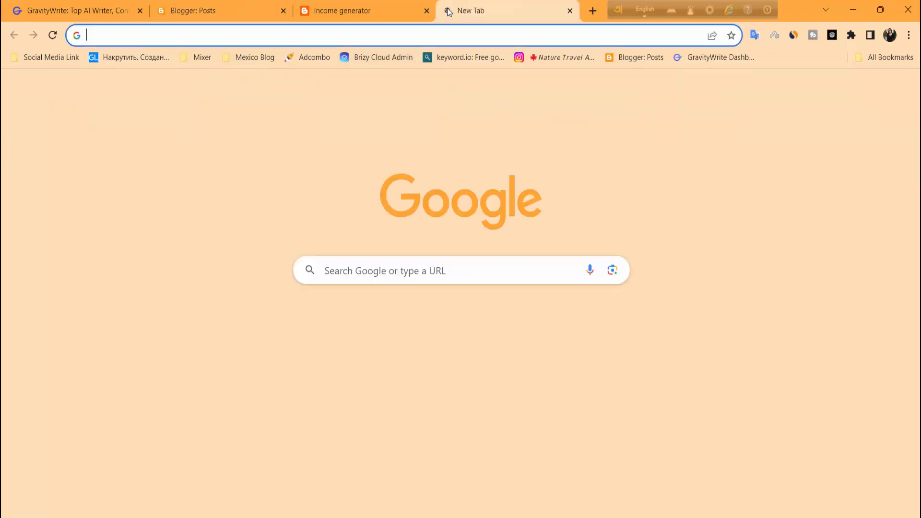
{"action": "left_click", "coordinate": [415, 275]}
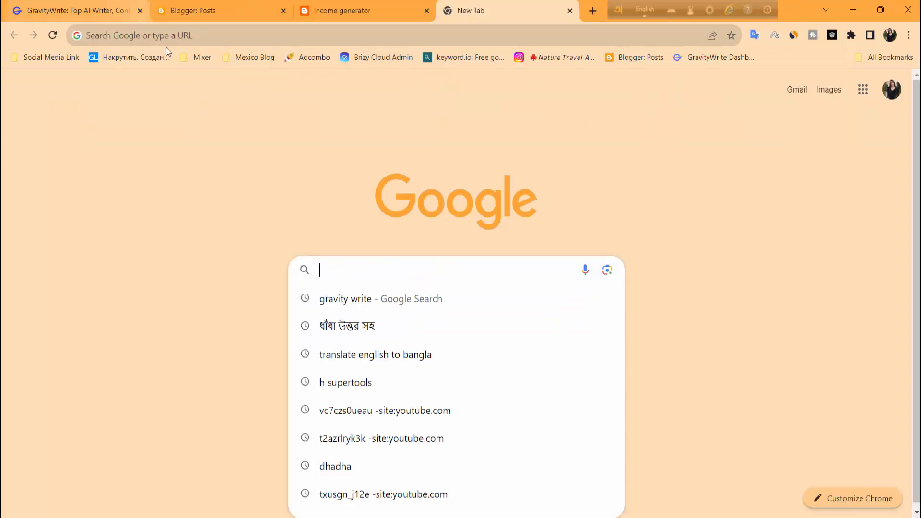
{"action": "left_click", "coordinate": [173, 38]}
{"action": "type", "text": "gra"}
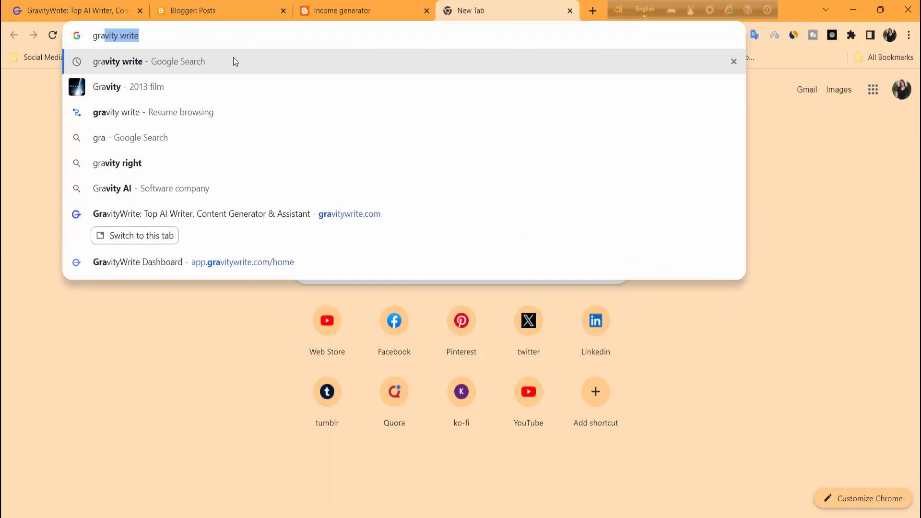
{"action": "type", "text": "vity write"}
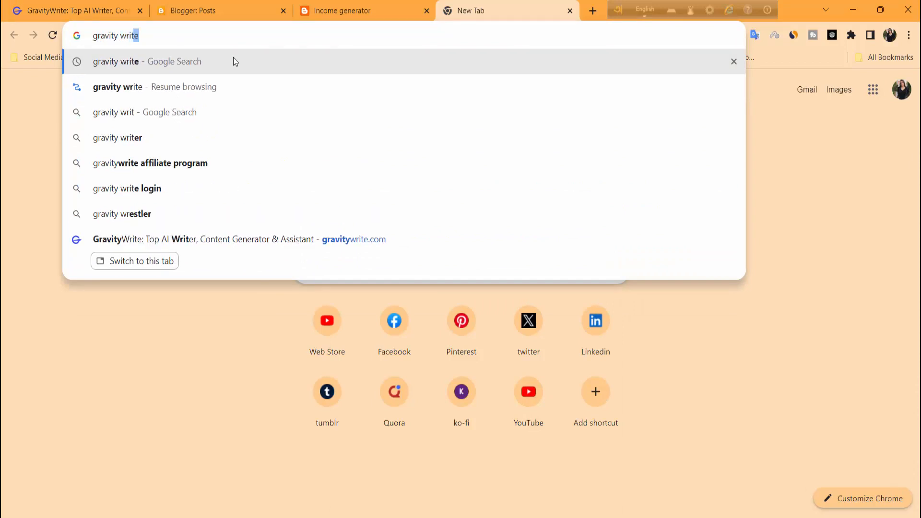
{"action": "left_click", "coordinate": [134, 66]}
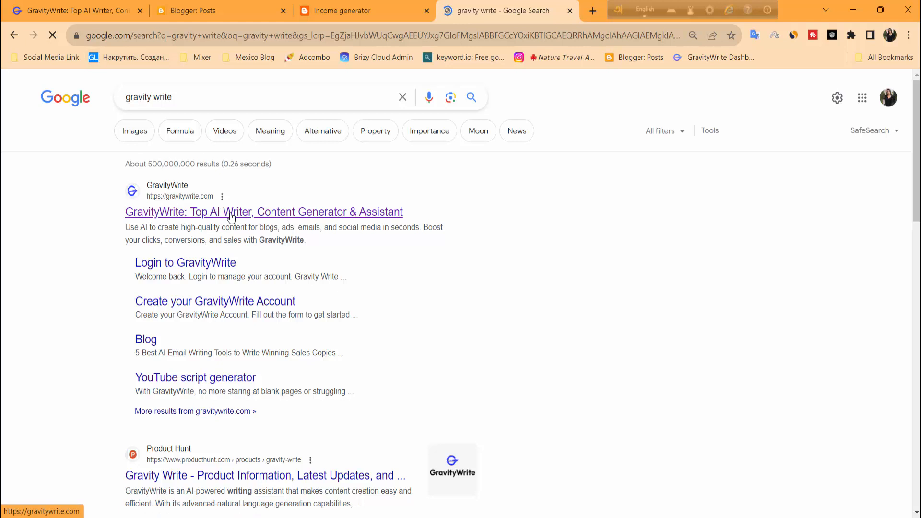
{"action": "left_click", "coordinate": [231, 216]}
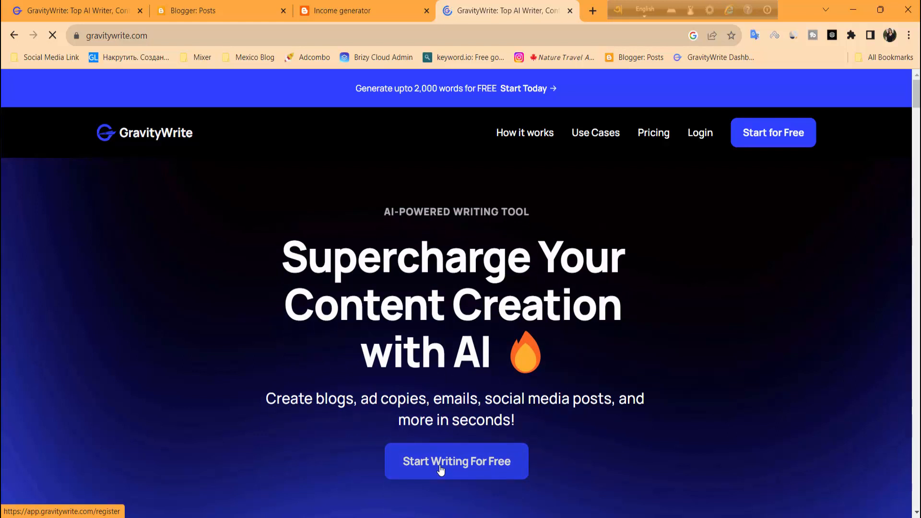
Start the free GravityWrite registration and sign up with the existing Google account.
{"action": "left_click", "coordinate": [456, 470]}
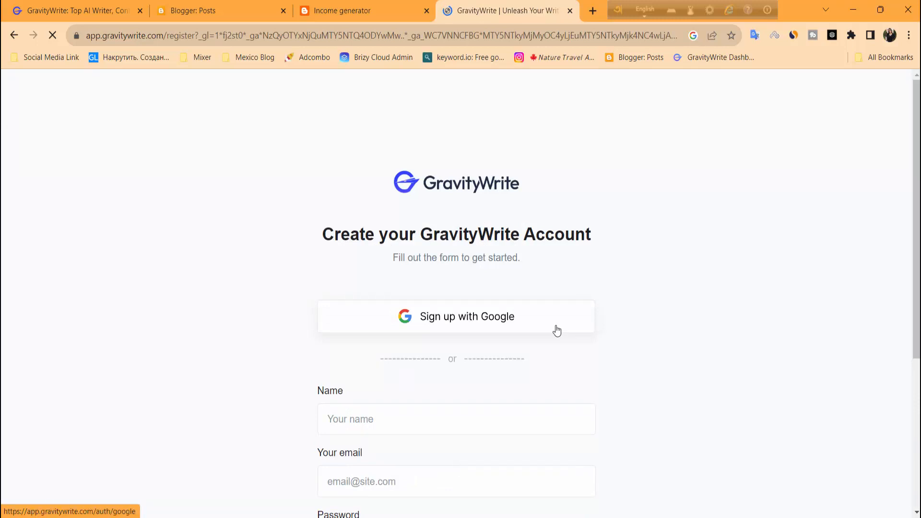
{"action": "scroll", "coordinate": [552, 331], "scroll_direction": "down", "scroll_amount": 1}
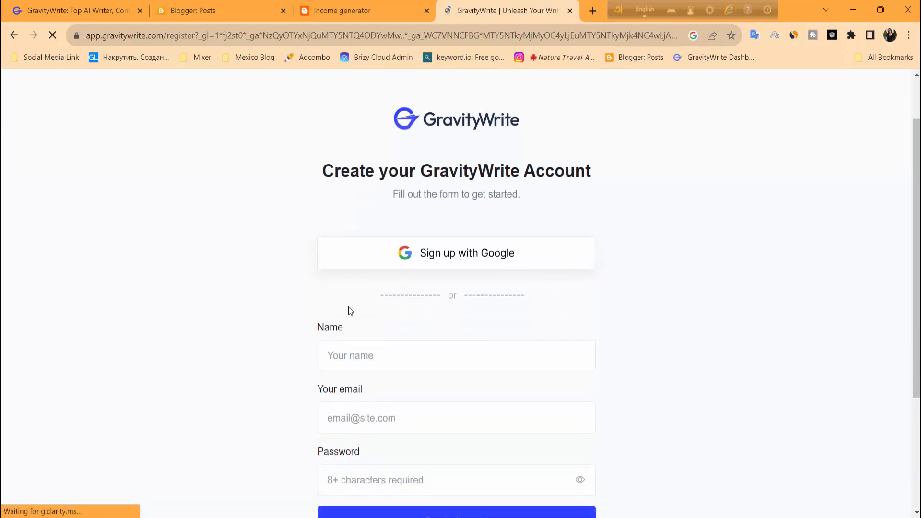
{"action": "left_click", "coordinate": [463, 258]}
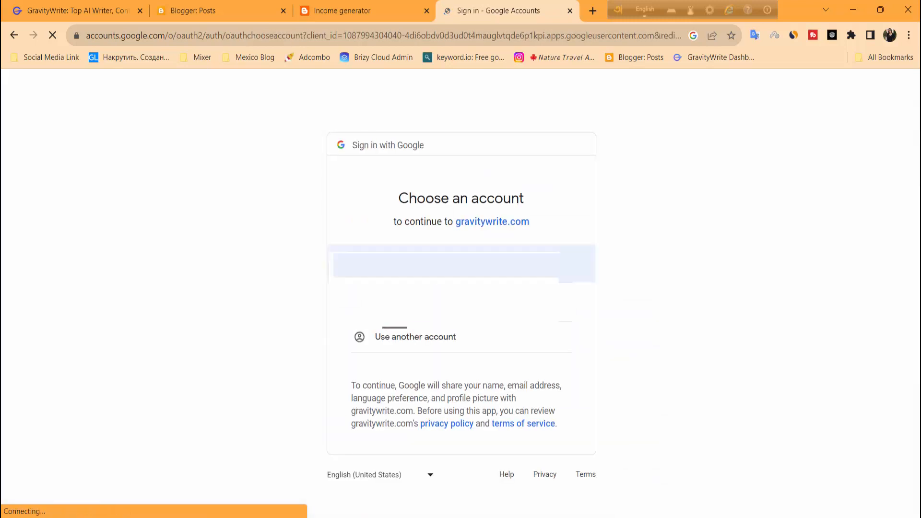
{"action": "left_click", "coordinate": [462, 264]}
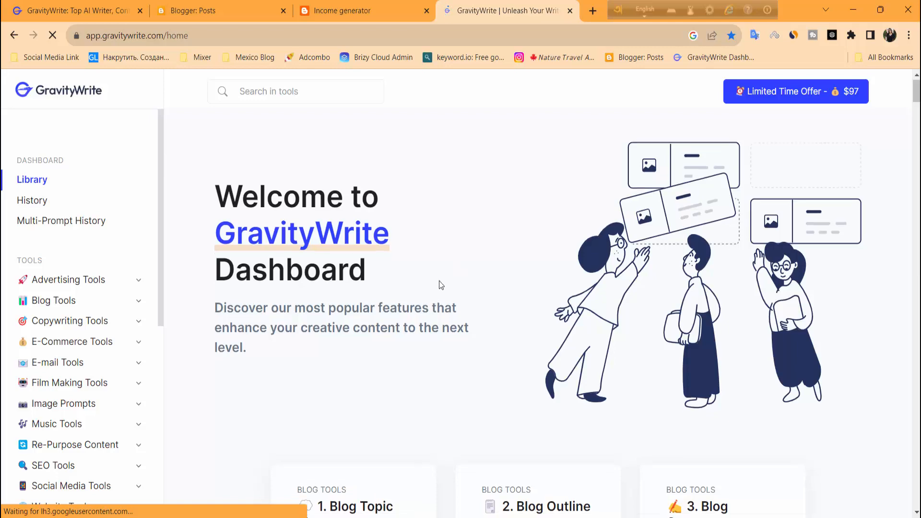
Examine the dashboard's tool cards and the list of tool categories, and dismiss the one-year starter plan offer.
{"action": "scroll", "coordinate": [439, 280], "scroll_direction": "down", "scroll_amount": 6}
{"action": "scroll", "coordinate": [442, 279], "scroll_direction": "down", "scroll_amount": 13}
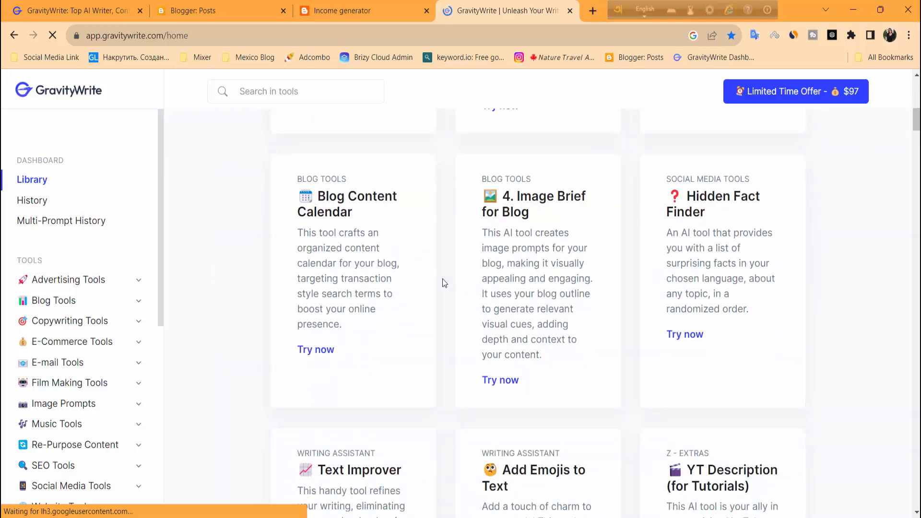
{"action": "scroll", "coordinate": [442, 280], "scroll_direction": "up", "scroll_amount": 7}
{"action": "scroll", "coordinate": [425, 295], "scroll_direction": "up", "scroll_amount": 17}
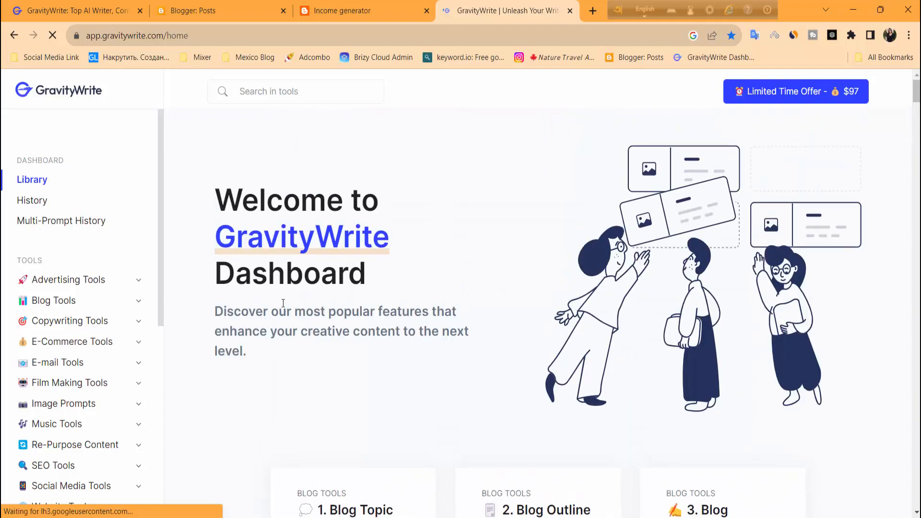
{"action": "scroll", "coordinate": [48, 242], "scroll_direction": "down", "scroll_amount": 7}
{"action": "scroll", "coordinate": [54, 242], "scroll_direction": "up", "scroll_amount": 7}
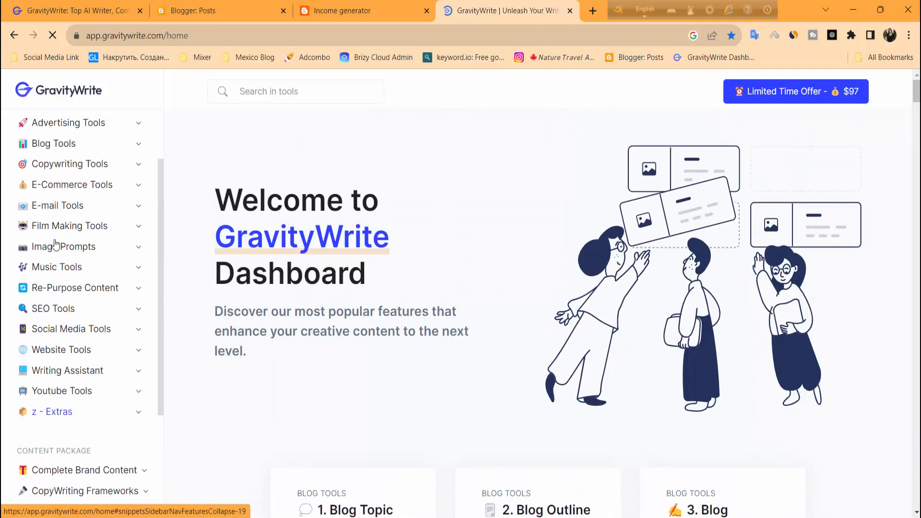
{"action": "scroll", "coordinate": [56, 245], "scroll_direction": "down", "scroll_amount": 7}
{"action": "scroll", "coordinate": [55, 245], "scroll_direction": "up", "scroll_amount": 7}
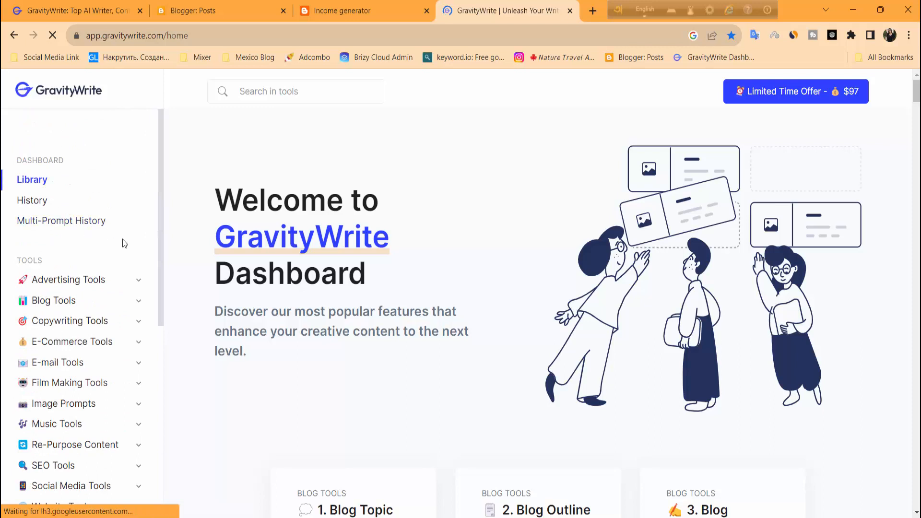
{"action": "scroll", "coordinate": [120, 242], "scroll_direction": "down", "scroll_amount": 1}
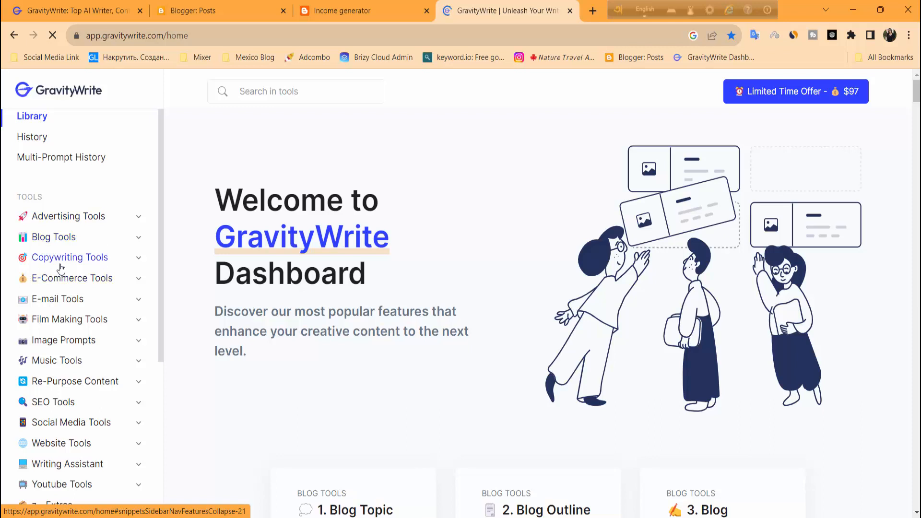
{"action": "scroll", "coordinate": [89, 280], "scroll_direction": "down", "scroll_amount": 1}
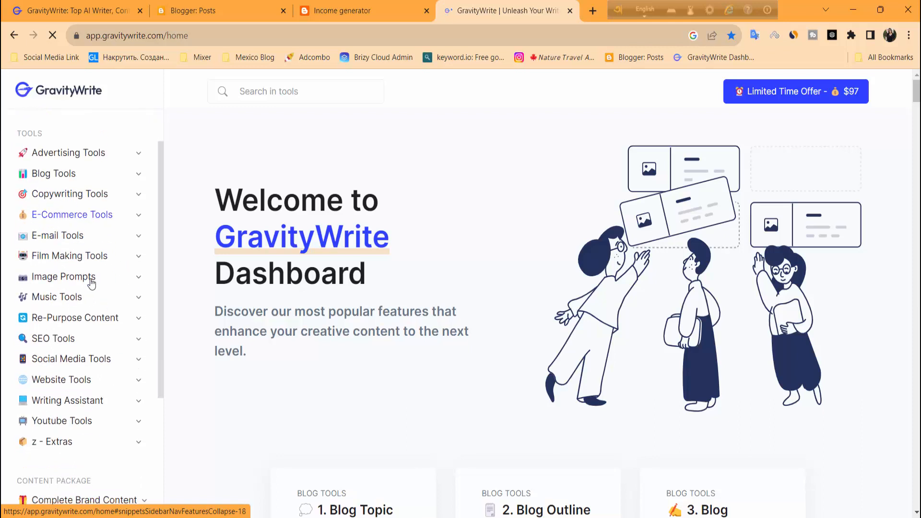
{"action": "scroll", "coordinate": [86, 302], "scroll_direction": "down", "scroll_amount": 1}
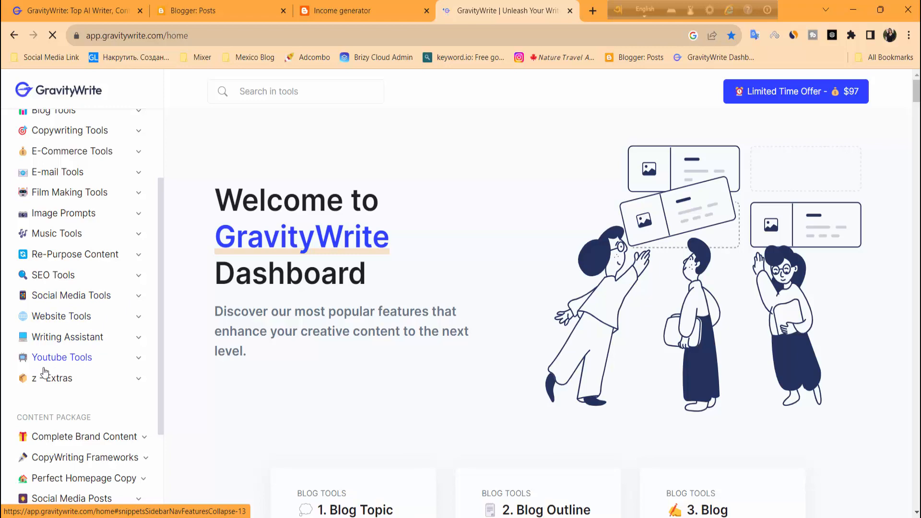
{"action": "scroll", "coordinate": [68, 356], "scroll_direction": "down", "scroll_amount": 3}
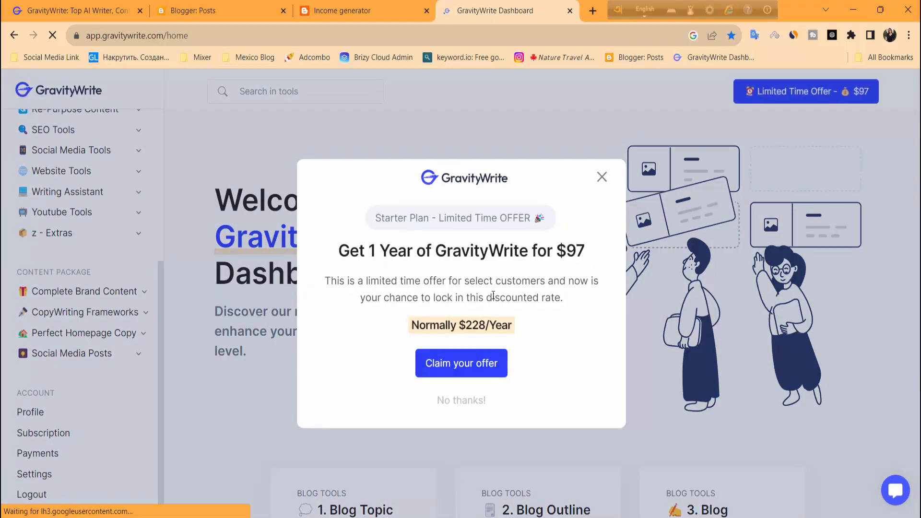
{"action": "left_click", "coordinate": [602, 177]}
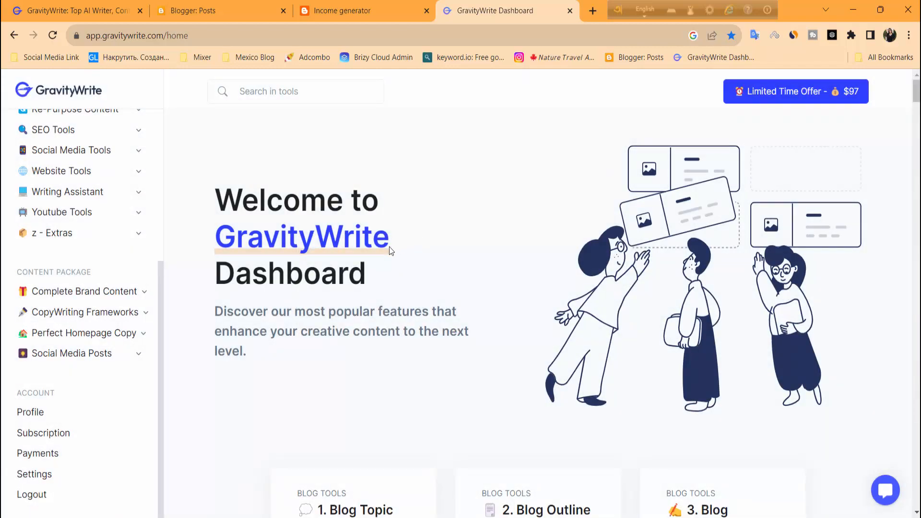
View the tools in the Advertising Tools category and collapse the category again.
{"action": "scroll", "coordinate": [111, 293], "scroll_direction": "up", "scroll_amount": 7}
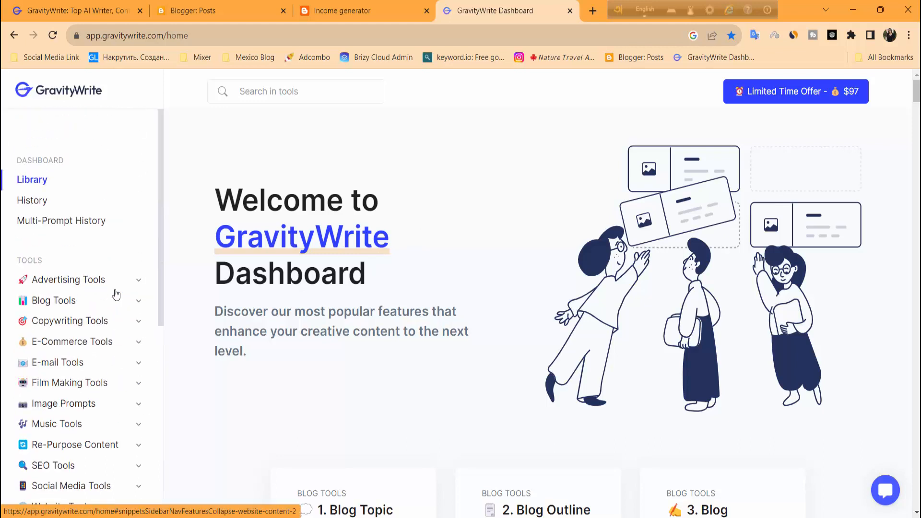
{"action": "scroll", "coordinate": [109, 292], "scroll_direction": "down", "scroll_amount": 1}
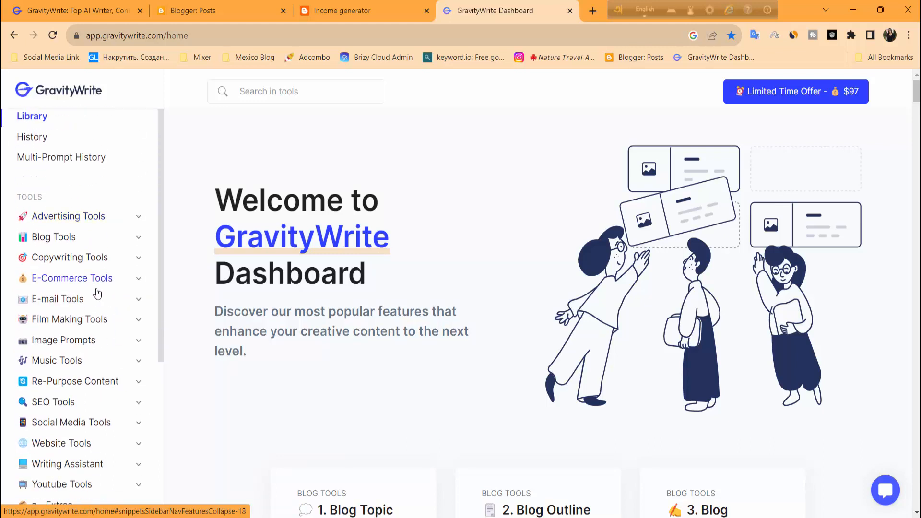
{"action": "left_click", "coordinate": [139, 221]}
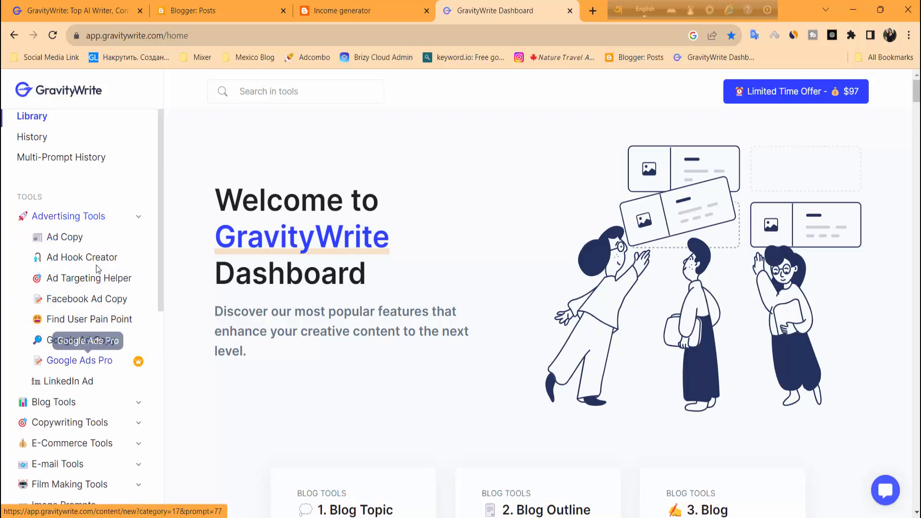
{"action": "scroll", "coordinate": [87, 355], "scroll_direction": "down", "scroll_amount": 1}
{"action": "left_click", "coordinate": [138, 153]}
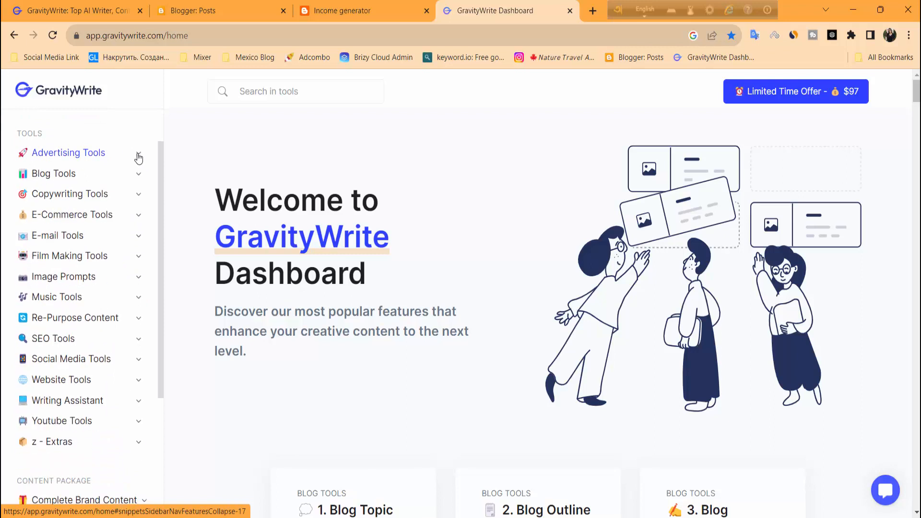
Generate blog titles for the keyword "make money online" with the Blog Topic Ideas tool from Blog Tools.
{"action": "left_click", "coordinate": [139, 173]}
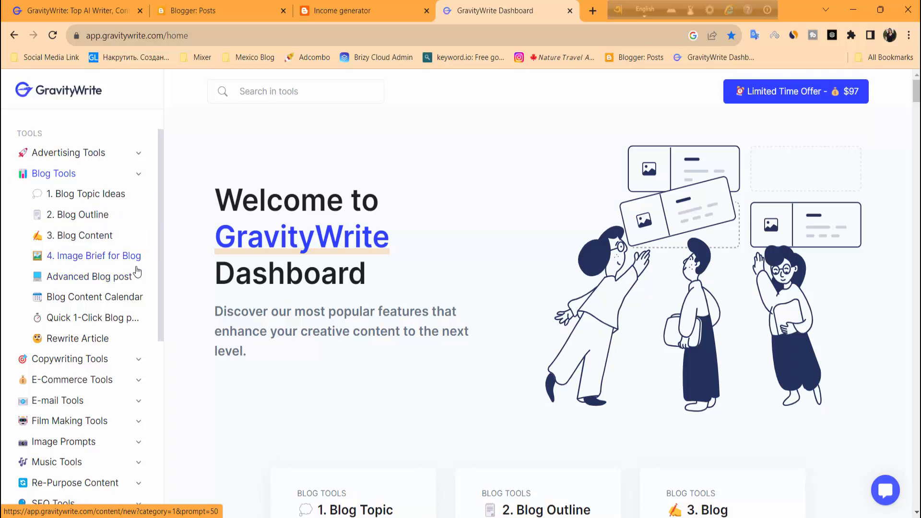
{"action": "scroll", "coordinate": [113, 268], "scroll_direction": "up", "scroll_amount": 2}
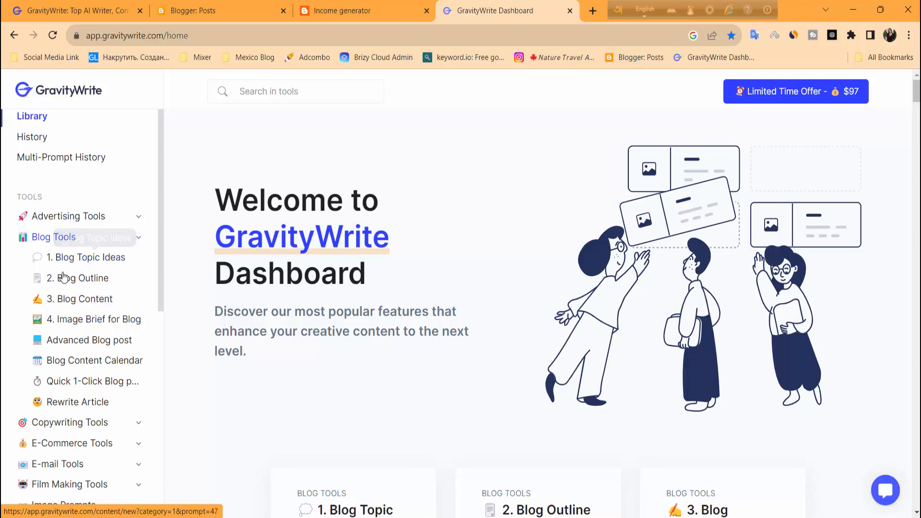
{"action": "left_click", "coordinate": [95, 259]}
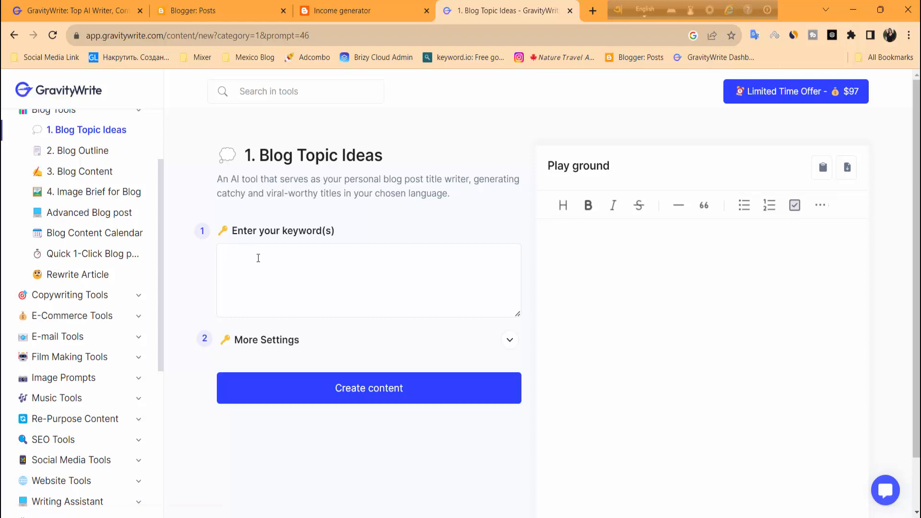
{"action": "left_click", "coordinate": [258, 258]}
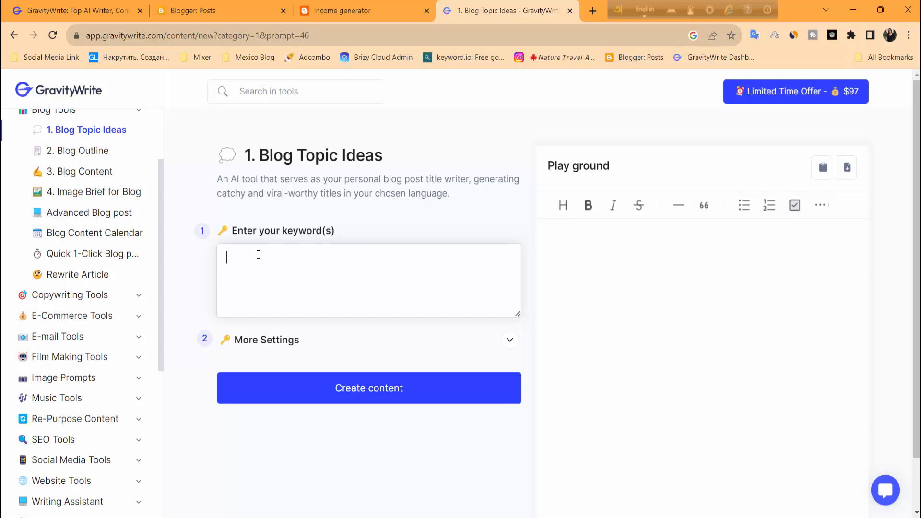
{"action": "type", "text": "make money "}
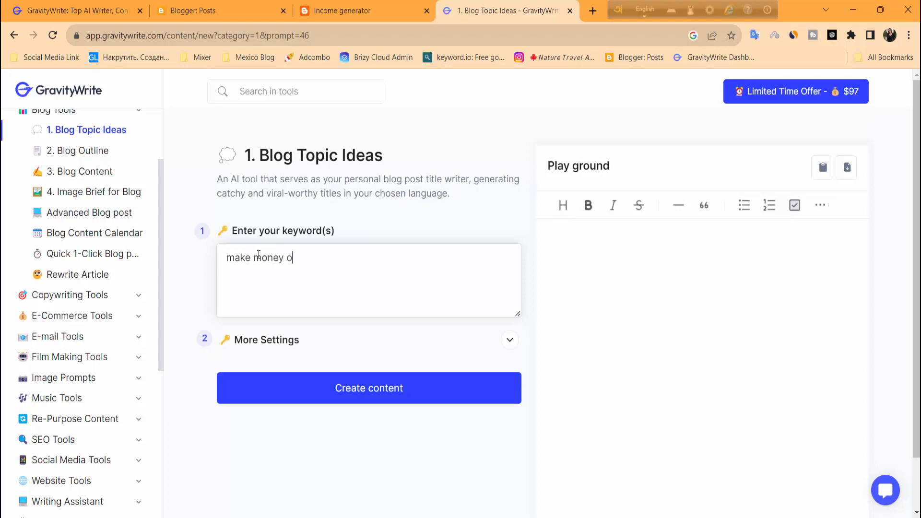
{"action": "type", "text": "online"}
{"action": "left_click", "coordinate": [384, 387]}
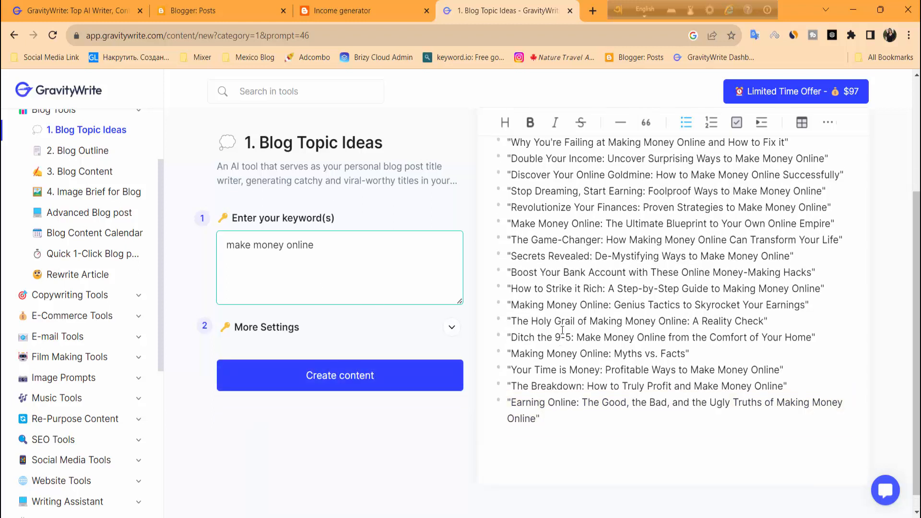
Copy the title "Double Your Income: Uncover Surprising Ways to Make Money Online" and generate a blog outline for it with the Blog Outline tool.
{"action": "scroll", "coordinate": [557, 284], "scroll_direction": "up", "scroll_amount": 3}
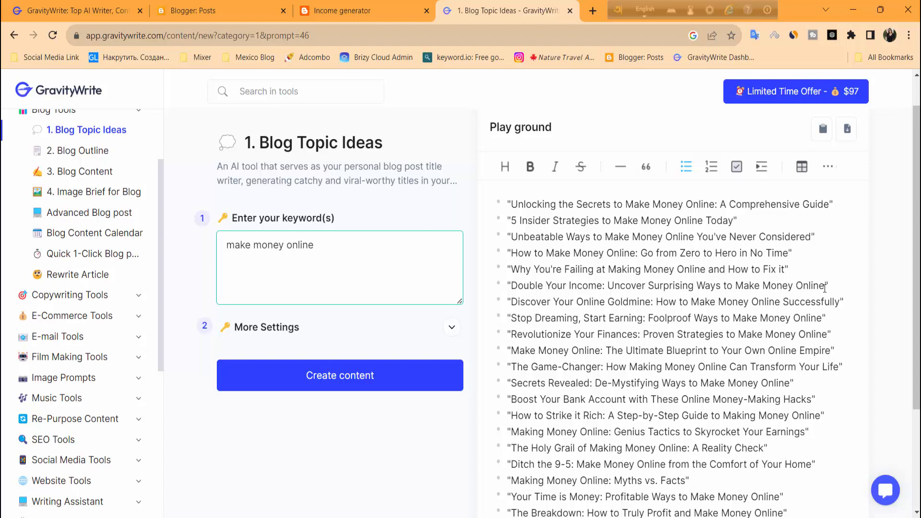
{"action": "left_click_drag", "start_coordinate": [824, 288], "coordinate": [520, 290]}
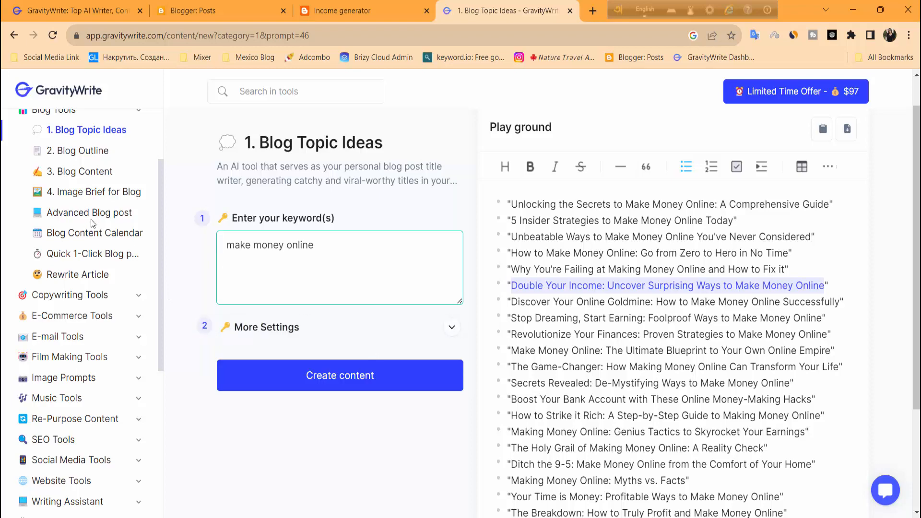
{"action": "left_click", "coordinate": [93, 152]}
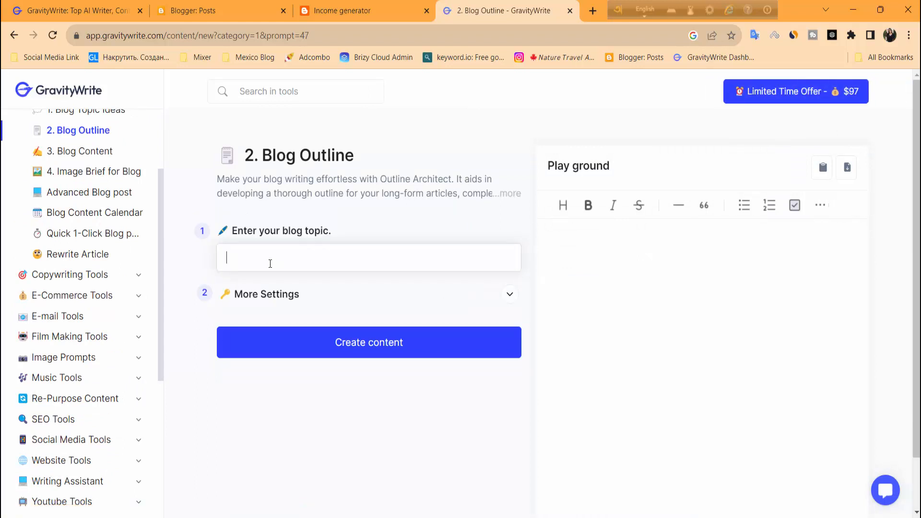
{"action": "key", "text": "ctrl+v"}
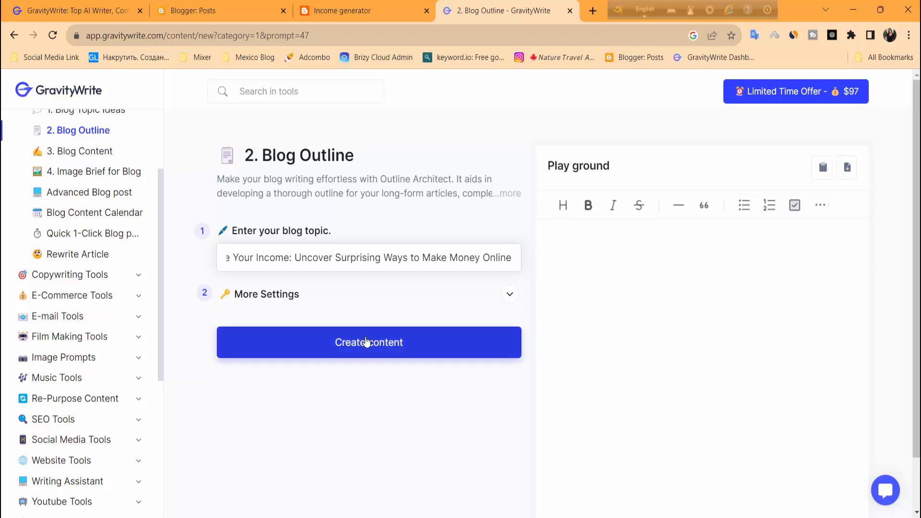
{"action": "left_click", "coordinate": [366, 341]}
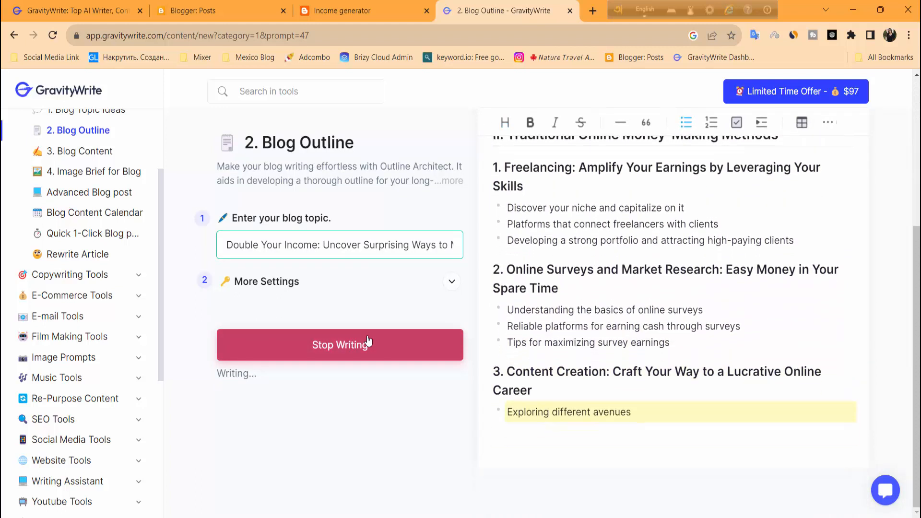
{"action": "scroll", "coordinate": [593, 238], "scroll_direction": "up", "scroll_amount": 5}
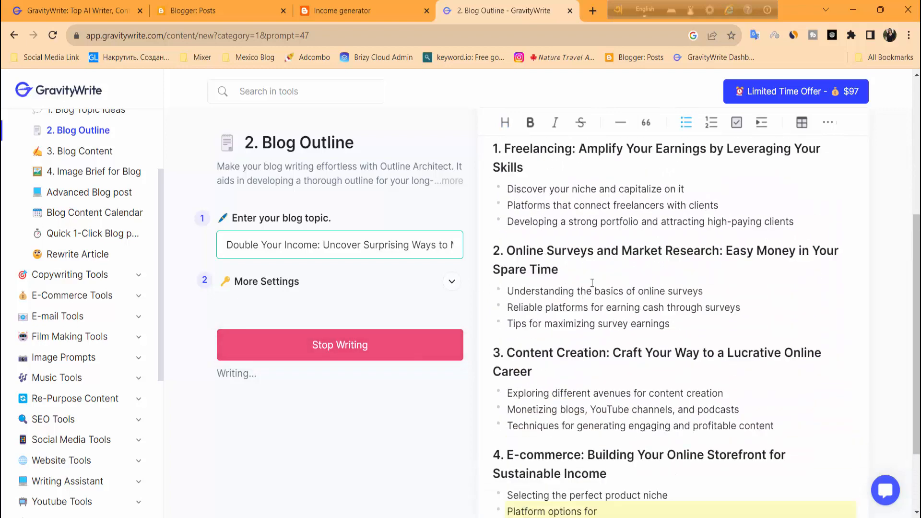
Examine the generated blog outline from the introduction and the numbered money-making methods through to the FAQs.
{"action": "scroll", "coordinate": [586, 194], "scroll_direction": "down", "scroll_amount": 4}
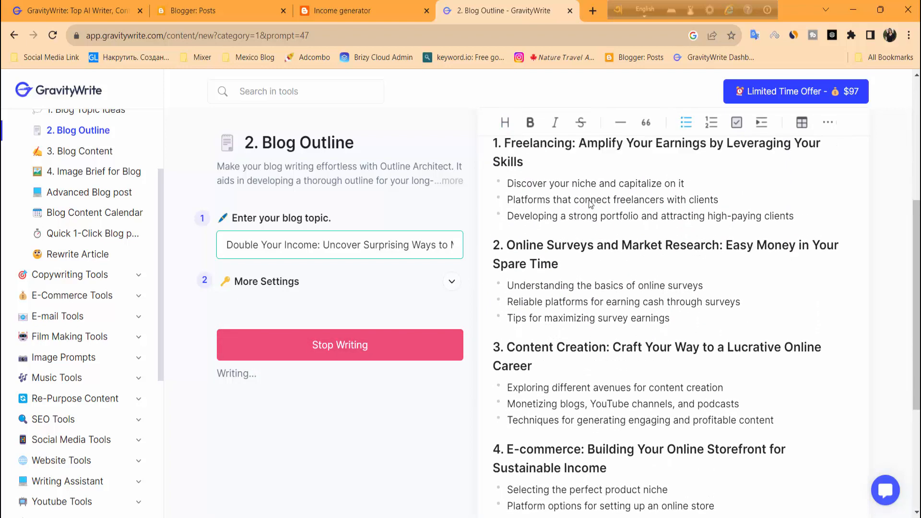
{"action": "scroll", "coordinate": [575, 216], "scroll_direction": "up", "scroll_amount": 2}
{"action": "scroll", "coordinate": [571, 240], "scroll_direction": "down", "scroll_amount": 1}
{"action": "scroll", "coordinate": [566, 253], "scroll_direction": "up", "scroll_amount": 2}
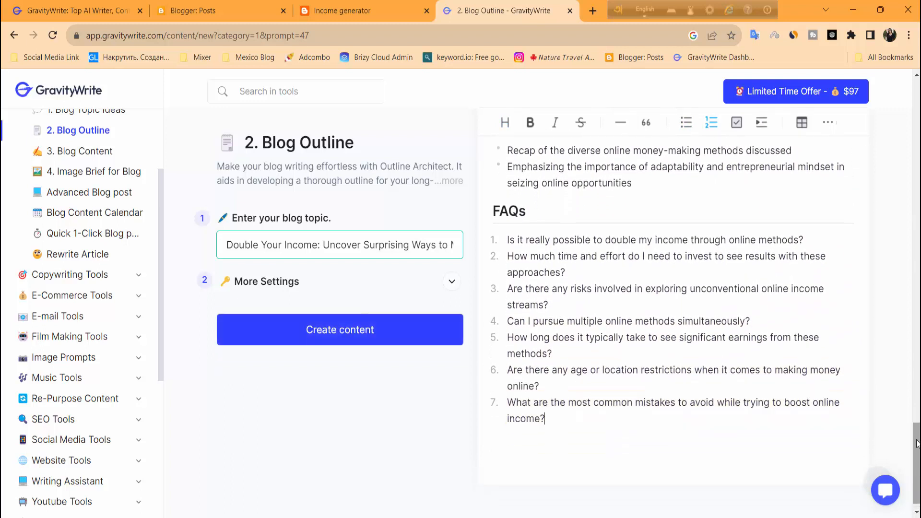
{"action": "left_click_drag", "start_coordinate": [917, 444], "coordinate": [917, 98]}
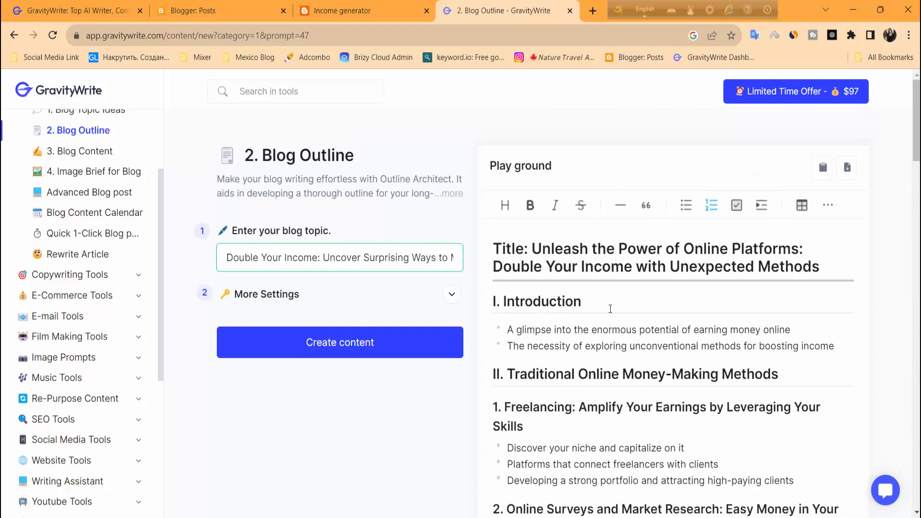
{"action": "scroll", "coordinate": [605, 314], "scroll_direction": "down", "scroll_amount": 1}
{"action": "scroll", "coordinate": [605, 314], "scroll_direction": "down", "scroll_amount": 3}
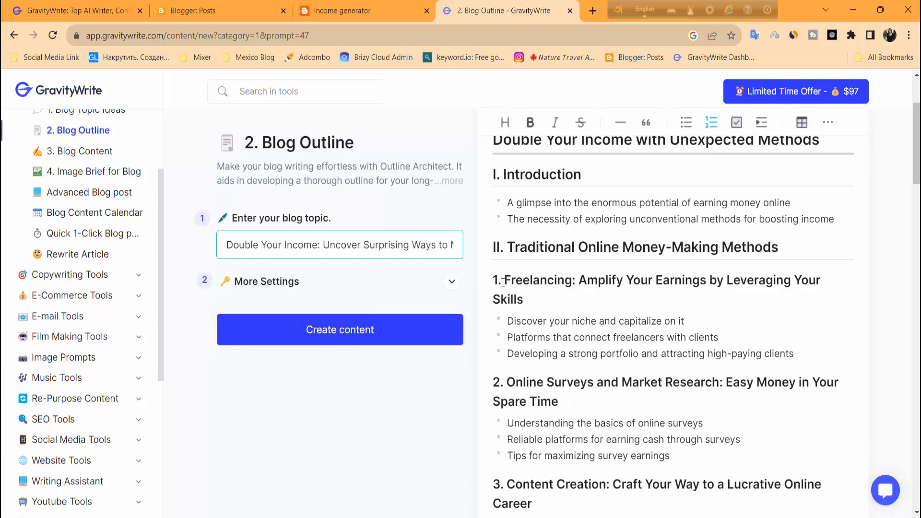
{"action": "left_click_drag", "start_coordinate": [502, 280], "coordinate": [586, 281]}
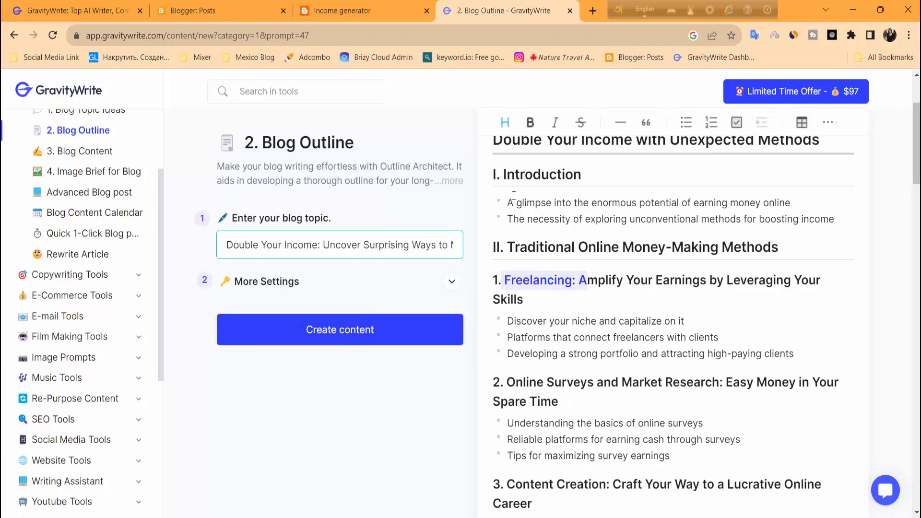
{"action": "left_click_drag", "start_coordinate": [502, 202], "coordinate": [789, 202]}
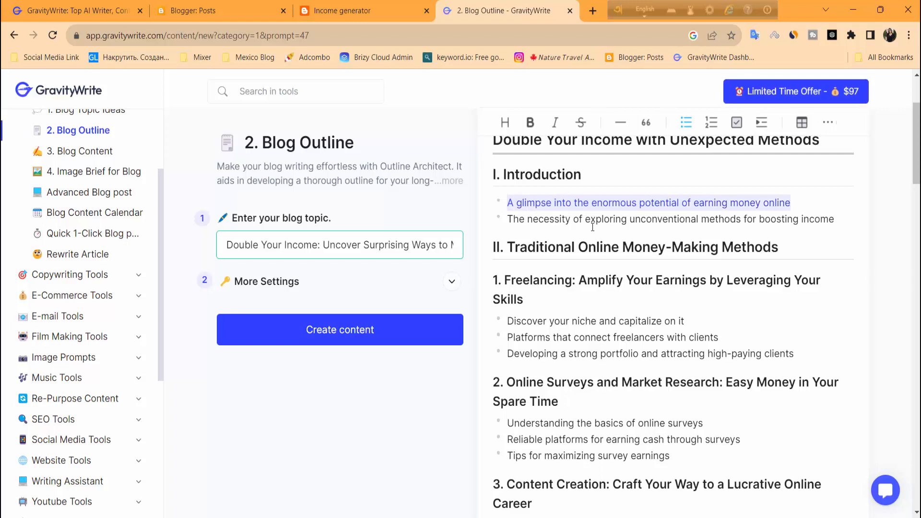
{"action": "left_click_drag", "start_coordinate": [510, 219], "coordinate": [826, 216]}
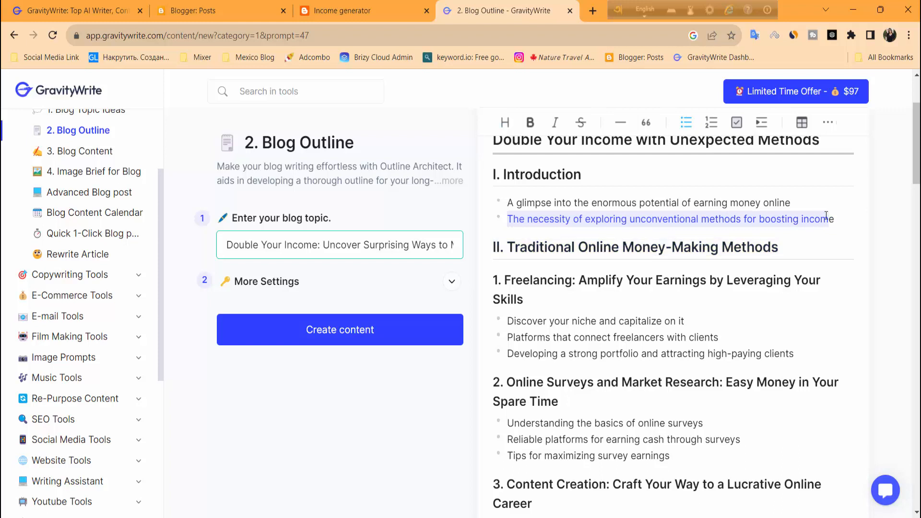
{"action": "left_click_drag", "start_coordinate": [793, 250], "coordinate": [683, 320]}
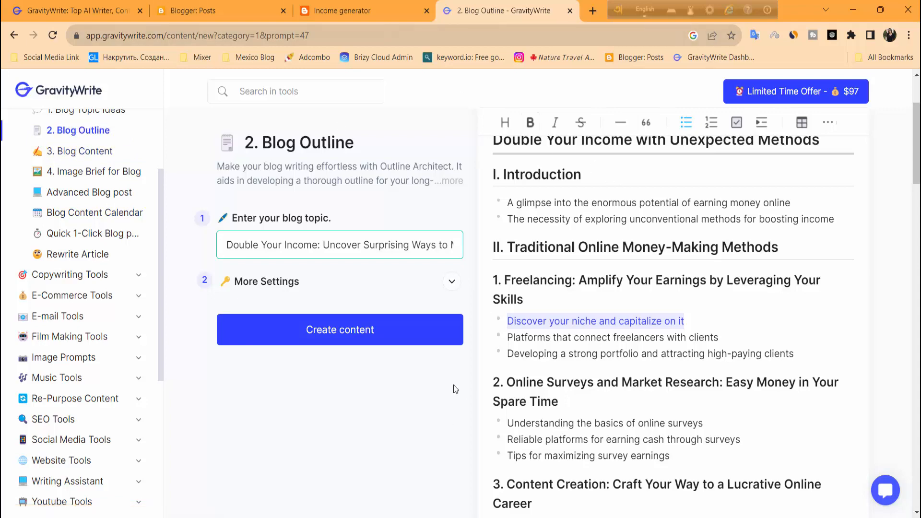
Switch to Notepad and paste the title "Double Your Income: Uncover Surprising Ways to Make Money Online" into a new tab.
{"action": "key", "text": "alt+Tab"}
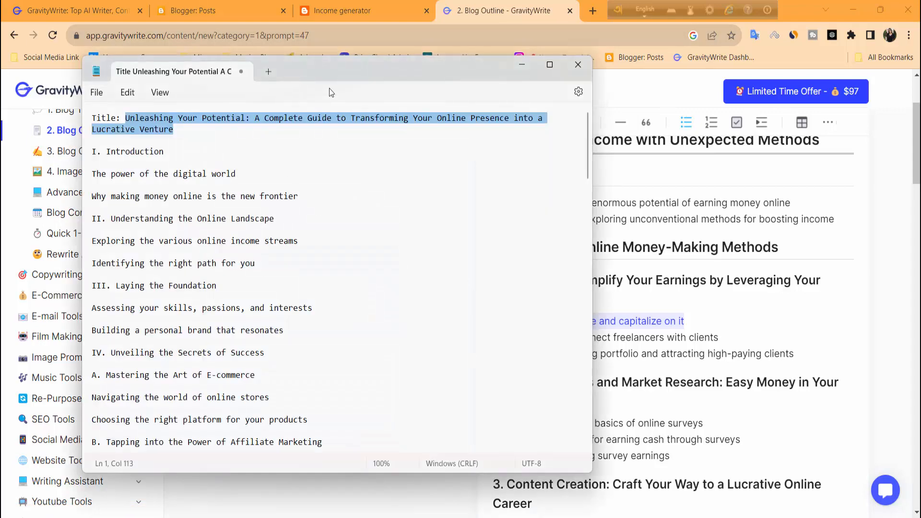
{"action": "left_click", "coordinate": [265, 73]}
{"action": "type", "text": "Double Your Income: Uncover Surprising Ways to Make Money Online"}
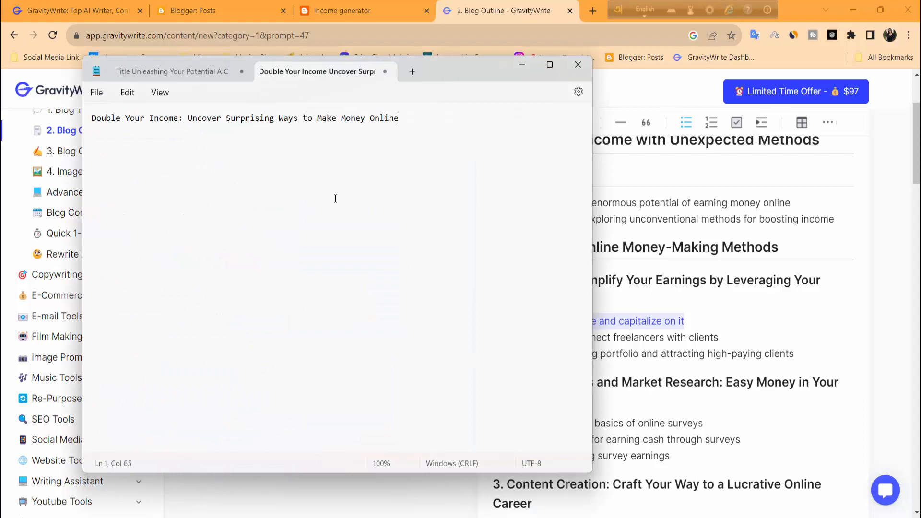
{"action": "left_click", "coordinate": [491, 12]}
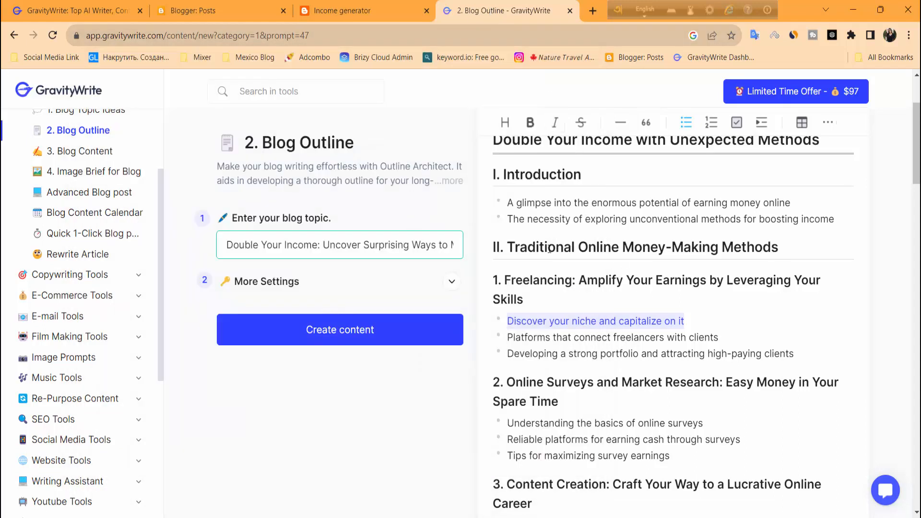
Copy the whole generated outline from the playground, paste it into another new Notepad tab, and review its introduction points.
{"action": "scroll", "coordinate": [505, 184], "scroll_direction": "up", "scroll_amount": 5}
{"action": "left_click_drag", "start_coordinate": [499, 251], "coordinate": [613, 419]}
{"action": "key", "text": "alt+Tab"}
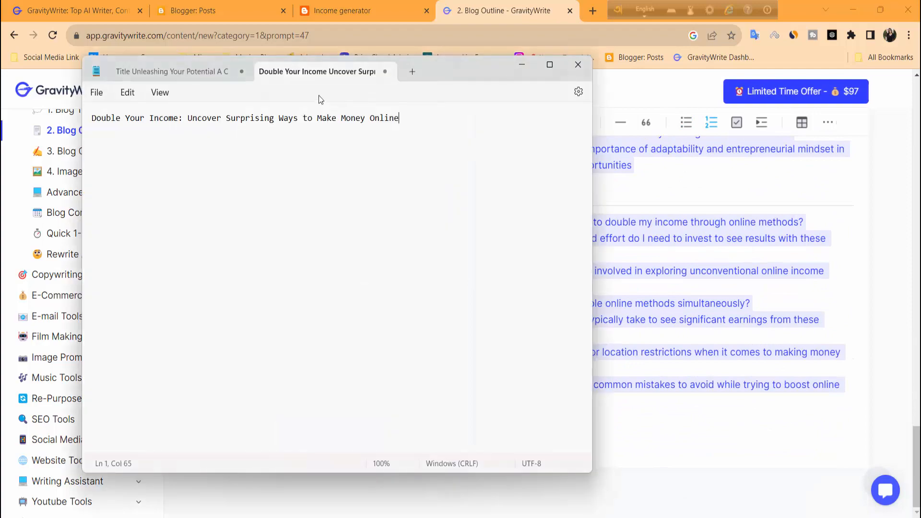
{"action": "left_click", "coordinate": [413, 74]}
{"action": "key", "text": "ctrl+v"}
{"action": "scroll", "coordinate": [315, 225], "scroll_direction": "up", "scroll_amount": 5}
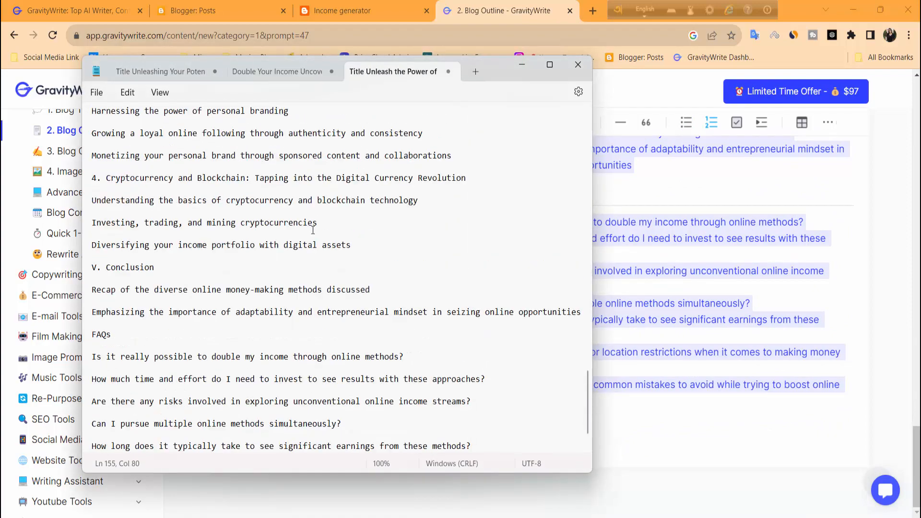
{"action": "scroll", "coordinate": [315, 224], "scroll_direction": "up", "scroll_amount": 15}
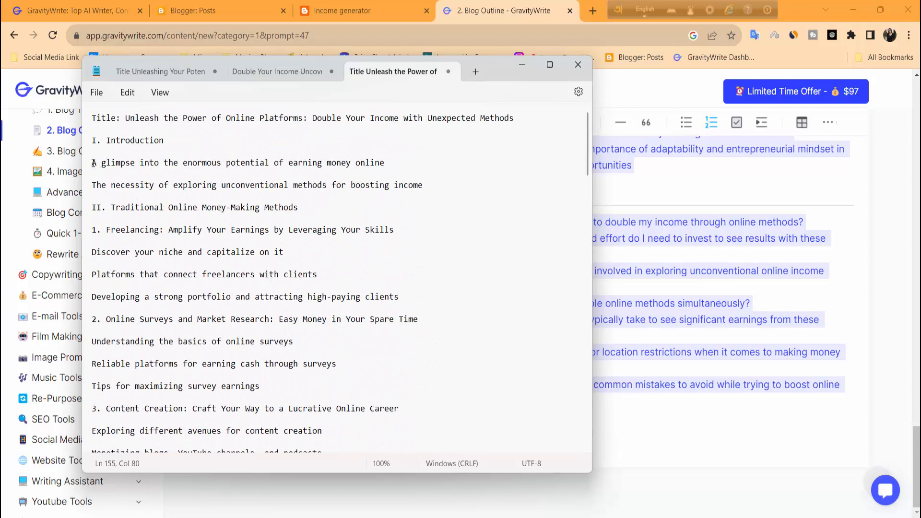
{"action": "left_click_drag", "start_coordinate": [93, 163], "coordinate": [397, 163]}
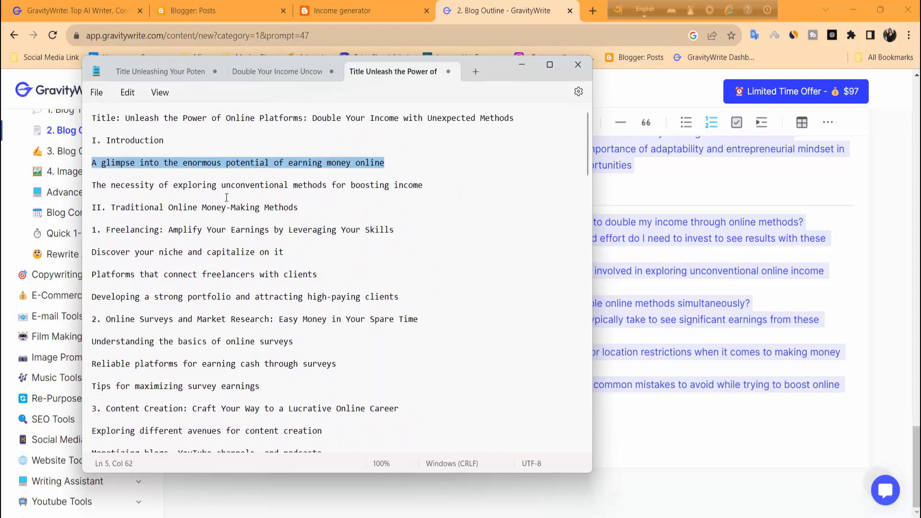
{"action": "left_click_drag", "start_coordinate": [422, 191], "coordinate": [89, 188]}
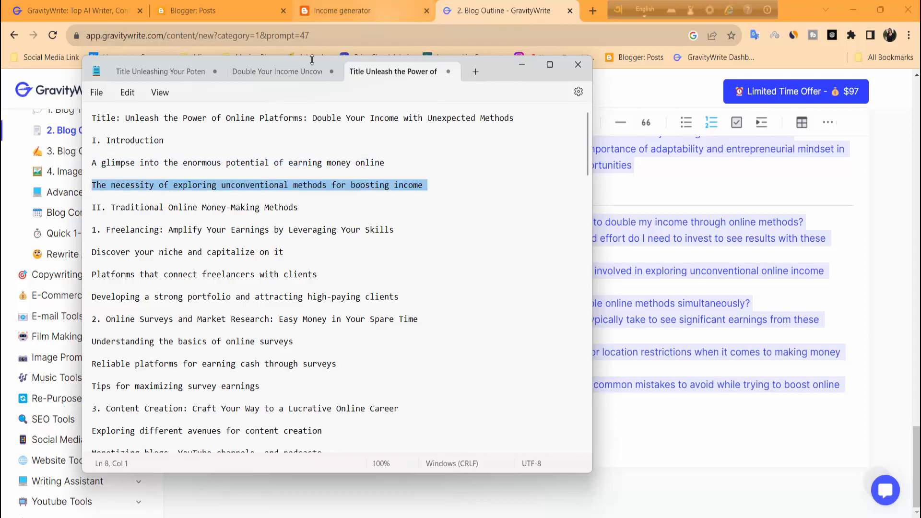
Copy the full "Double Your Income" title from its Notepad tab and return to GravityWrite in the browser.
{"action": "left_click", "coordinate": [293, 84]}
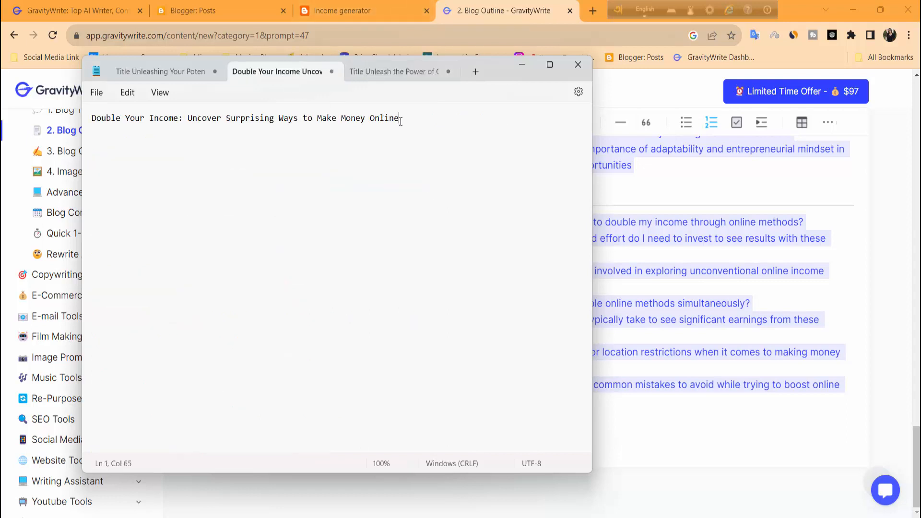
{"action": "left_click_drag", "start_coordinate": [401, 120], "coordinate": [89, 120]}
{"action": "key", "text": "ctrl+c"}
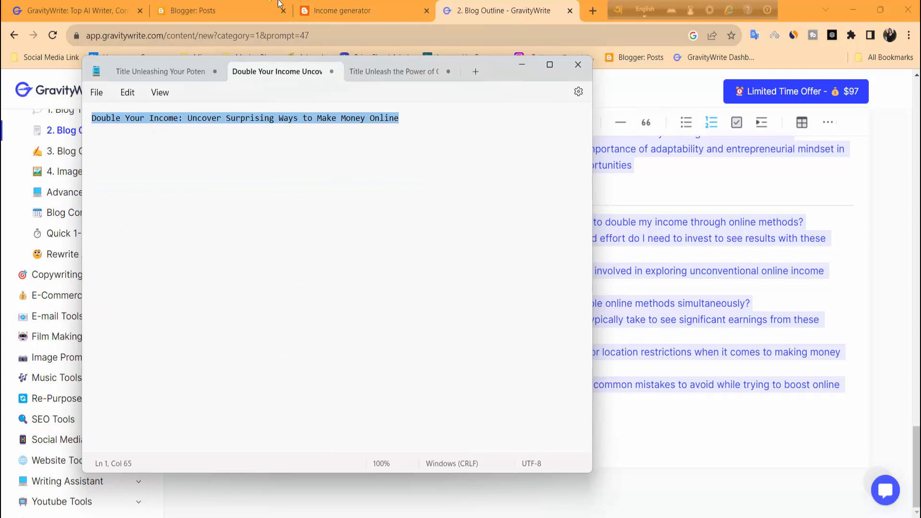
{"action": "key", "text": "alt+Tab"}
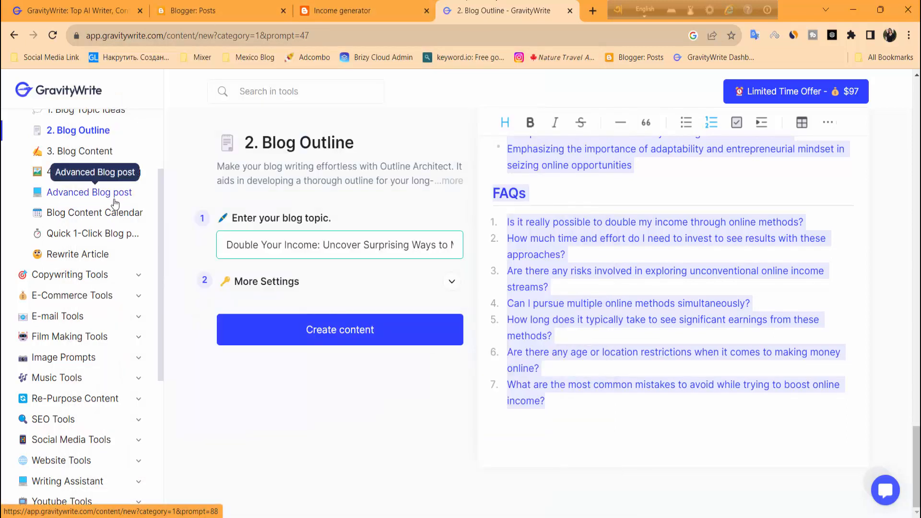
Enter the copied title as the blog topic in the Blog Content tool.
{"action": "left_click", "coordinate": [82, 152]}
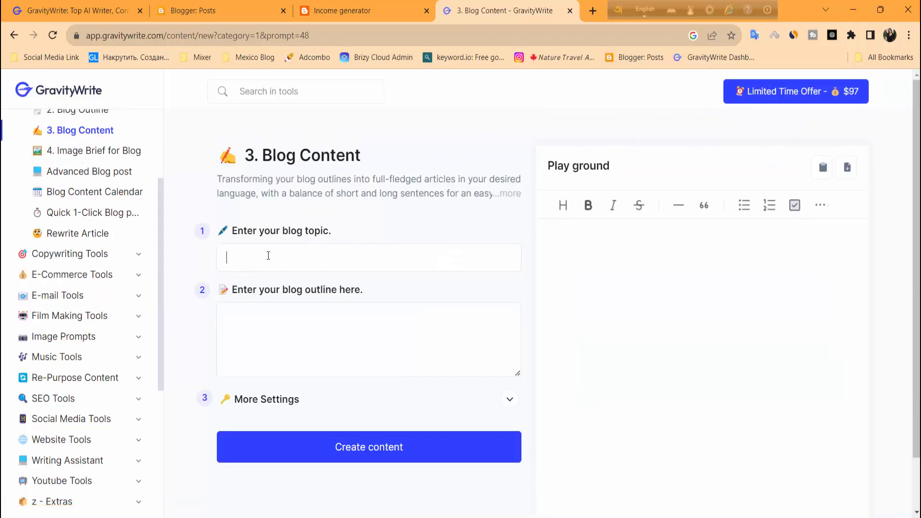
{"action": "key", "text": "ctrl+v"}
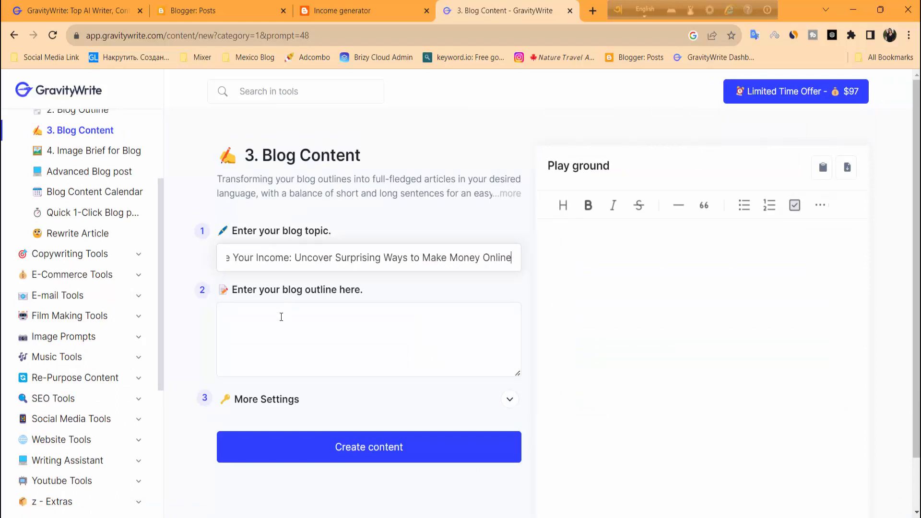
{"action": "left_click", "coordinate": [281, 316]}
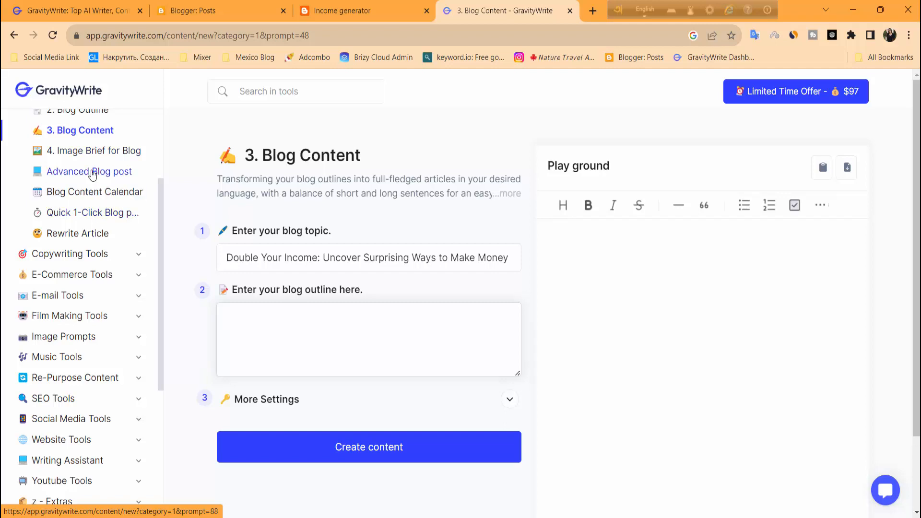
Open the Advanced Blog post tool, paste the copied title as the blog title, and set the minimum words to 1500.
{"action": "left_click", "coordinate": [92, 173]}
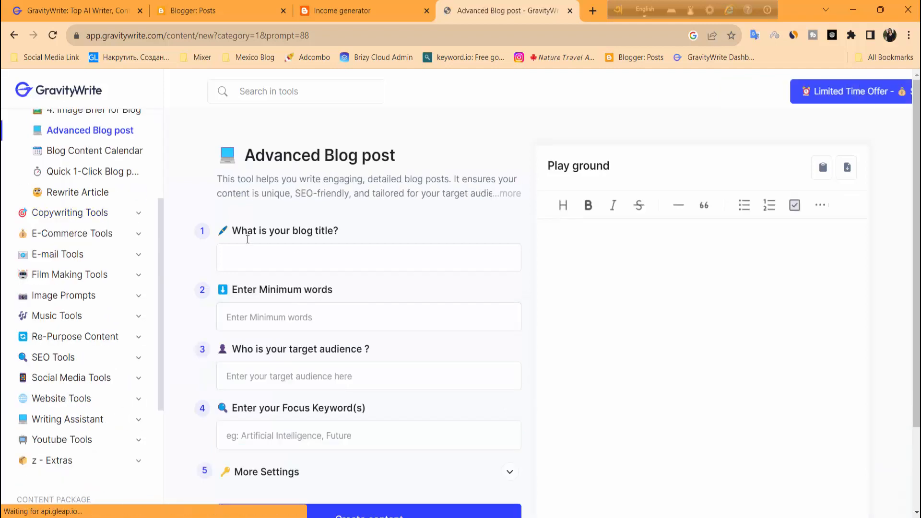
{"action": "left_click", "coordinate": [226, 258]}
{"action": "key", "text": "ctrl+v"}
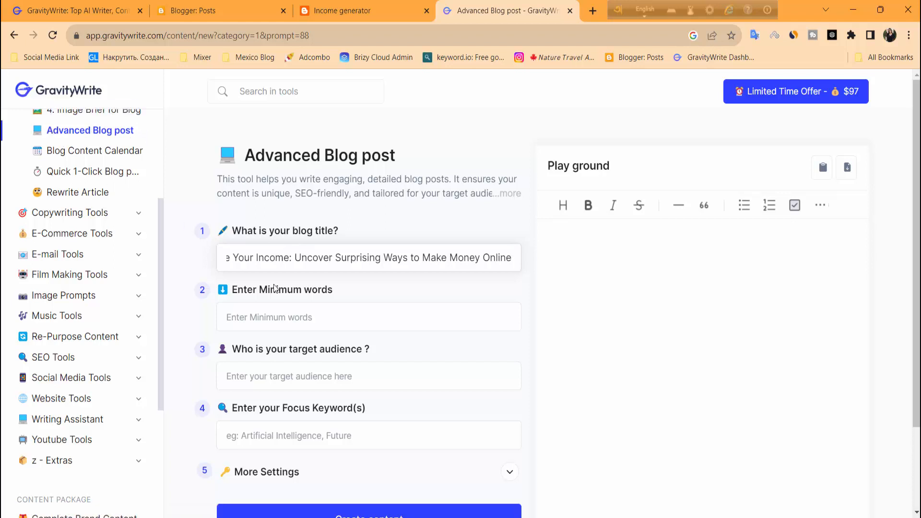
{"action": "left_click", "coordinate": [272, 319]}
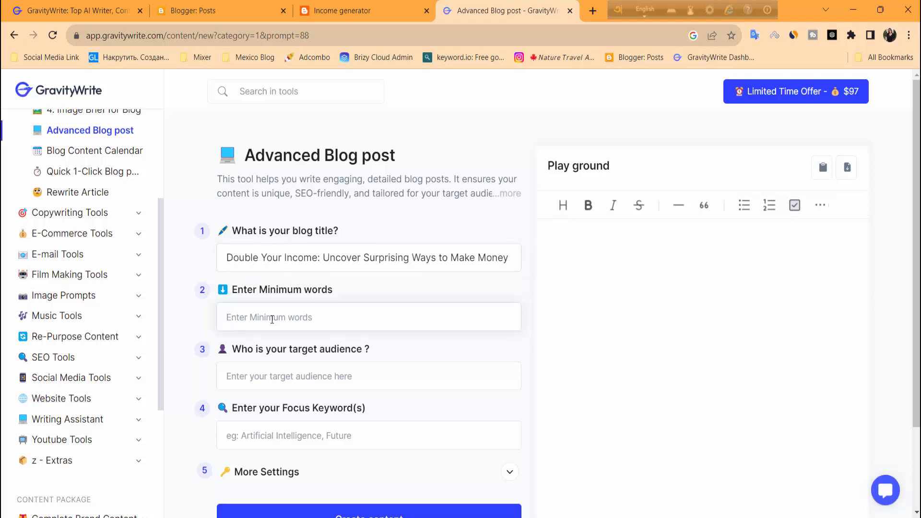
{"action": "type", "text": "1500"}
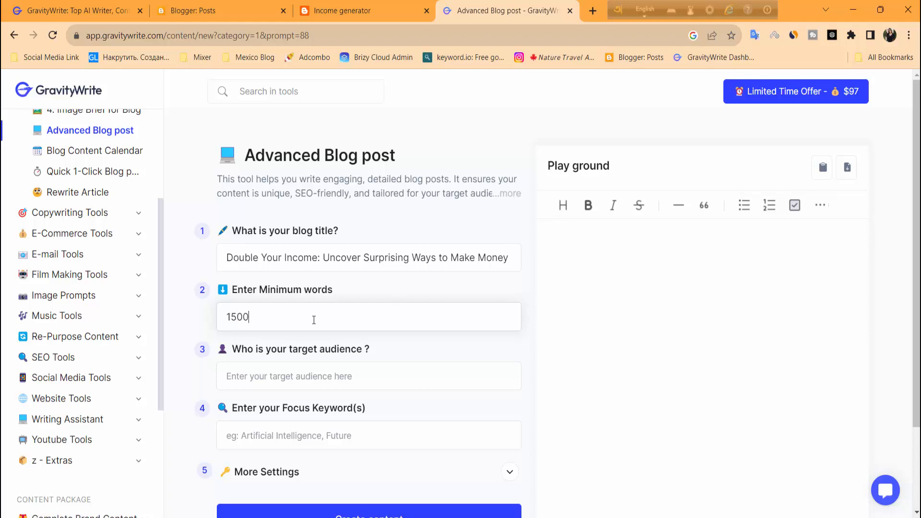
Set the target audience to USA and the focus keyword to "Online earning", and generate the blog post.
{"action": "scroll", "coordinate": [313, 319], "scroll_direction": "down", "scroll_amount": 1}
{"action": "left_click", "coordinate": [308, 314]}
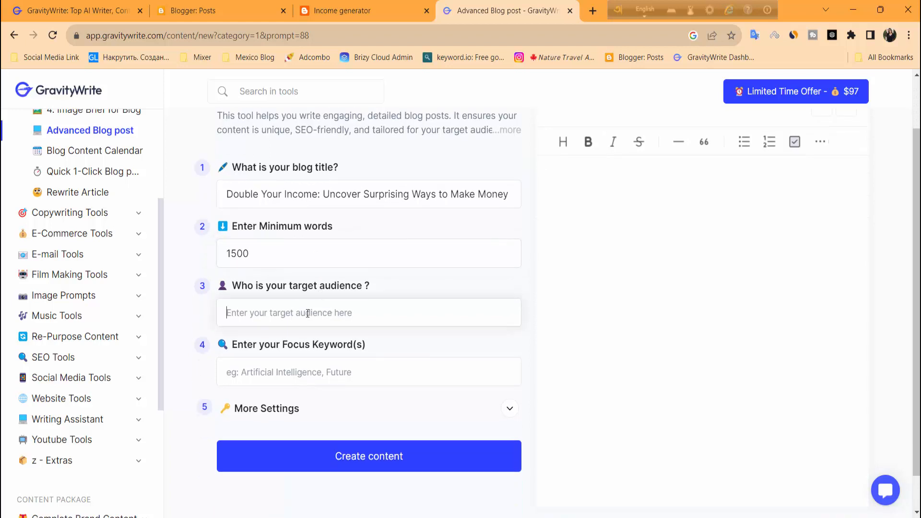
{"action": "type", "text": "USA"}
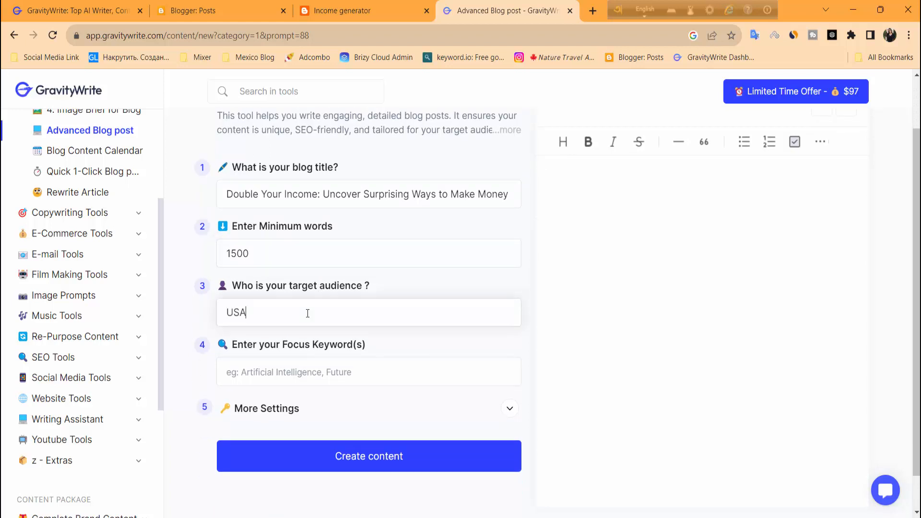
{"action": "left_click", "coordinate": [309, 374]}
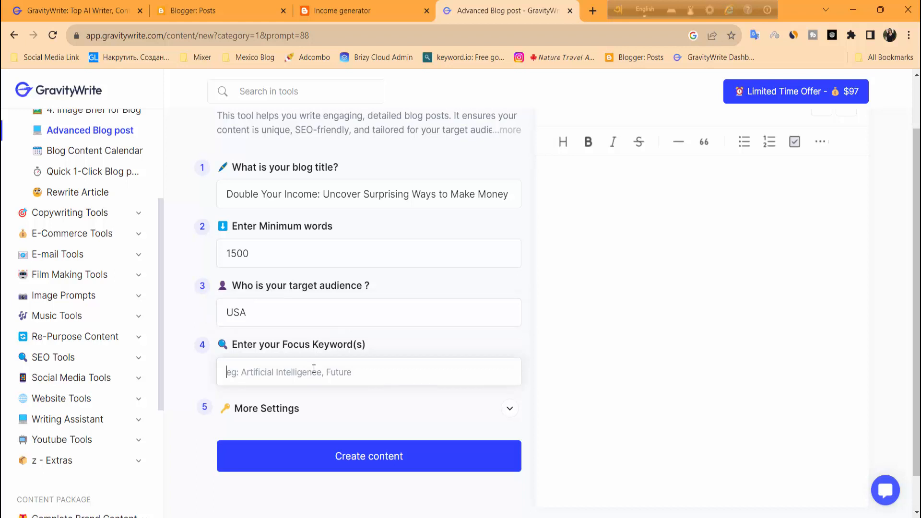
{"action": "type", "text": "Onl"}
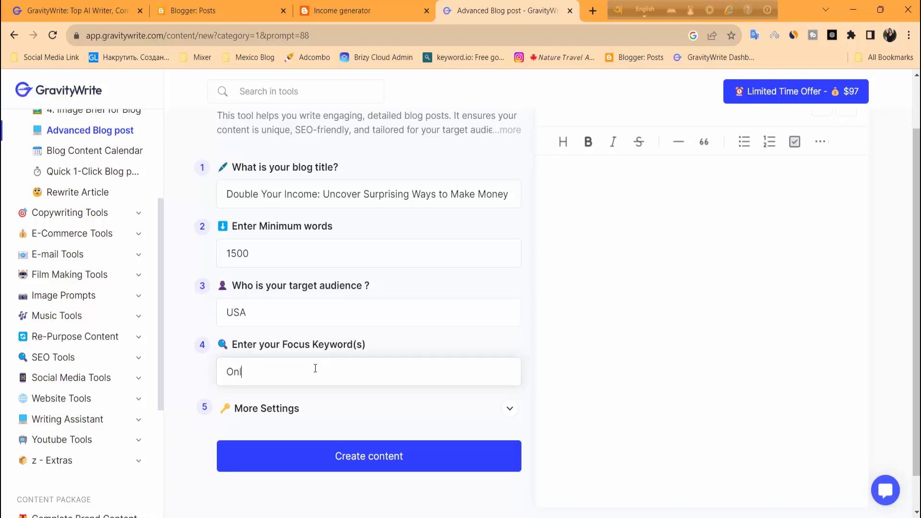
{"action": "type", "text": "ine earning"}
{"action": "left_click", "coordinate": [378, 462]}
Follow the generated blog post as it is being written, through to its conclusion.
{"action": "scroll", "coordinate": [378, 463], "scroll_direction": "down", "scroll_amount": 1}
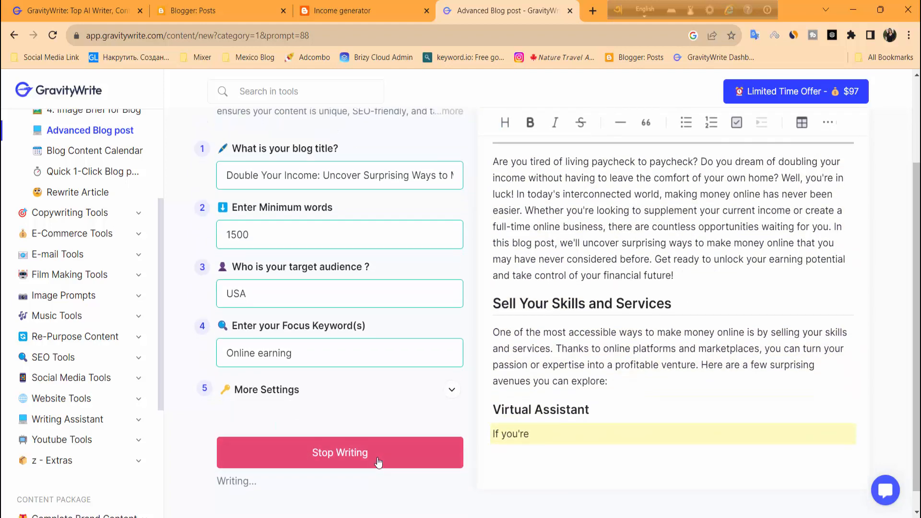
{"action": "scroll", "coordinate": [378, 463], "scroll_direction": "up", "scroll_amount": 2}
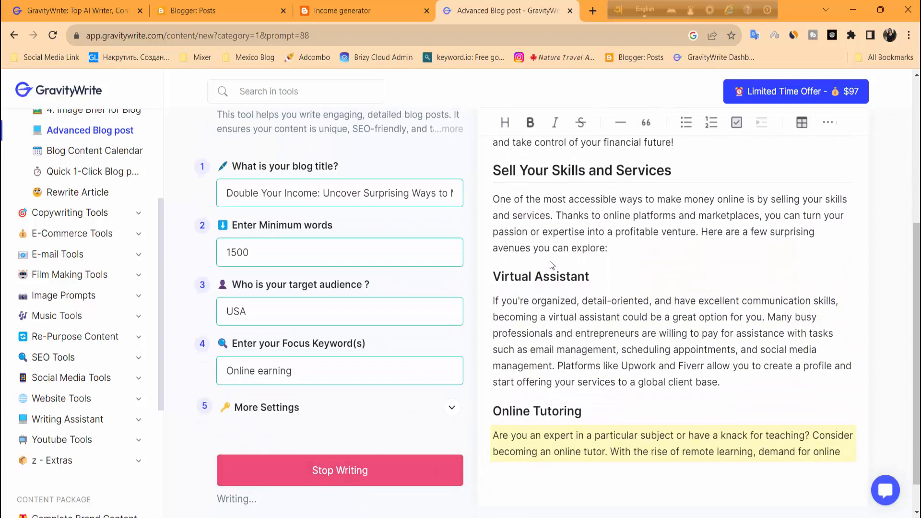
{"action": "scroll", "coordinate": [646, 282], "scroll_direction": "up", "scroll_amount": 10}
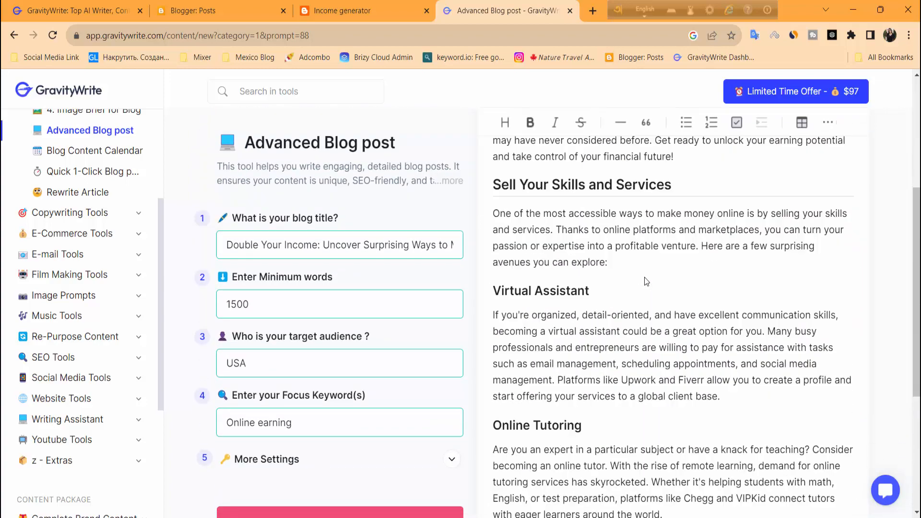
{"action": "scroll", "coordinate": [645, 276], "scroll_direction": "down", "scroll_amount": 1}
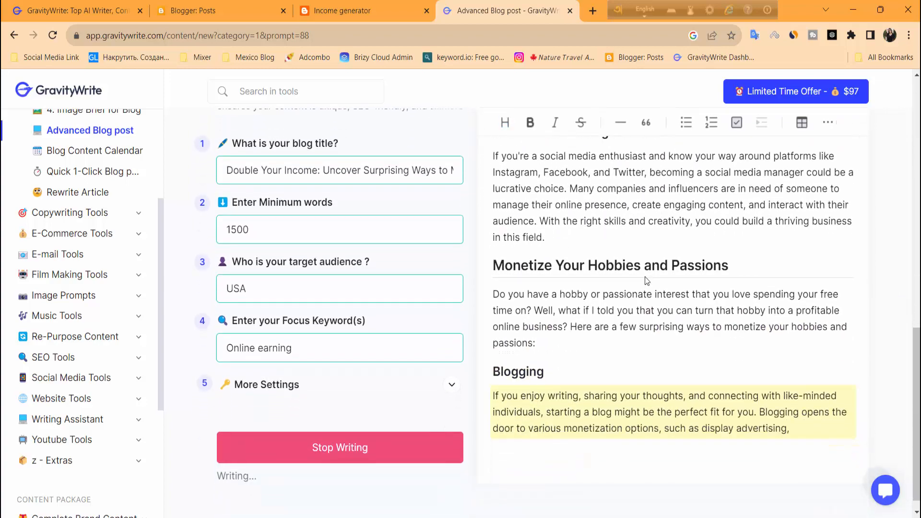
{"action": "scroll", "coordinate": [646, 277], "scroll_direction": "down", "scroll_amount": 1}
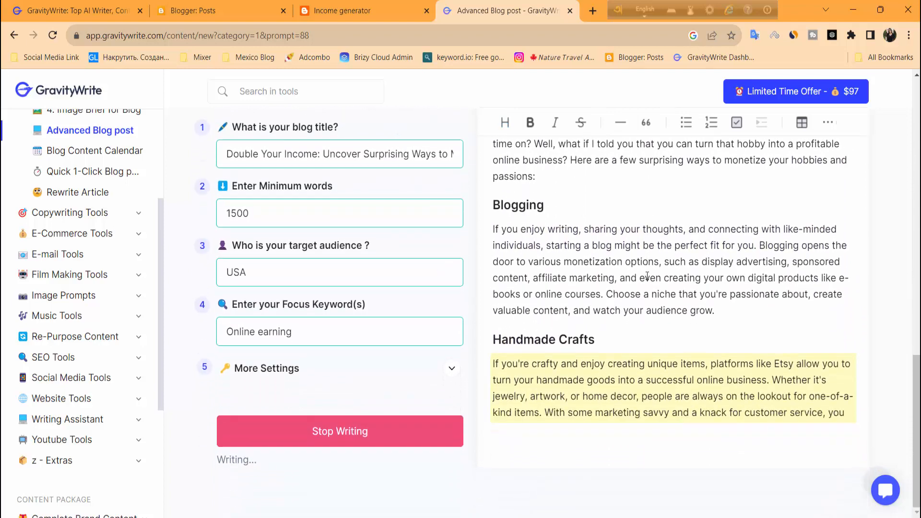
{"action": "scroll", "coordinate": [647, 272], "scroll_direction": "up", "scroll_amount": 1}
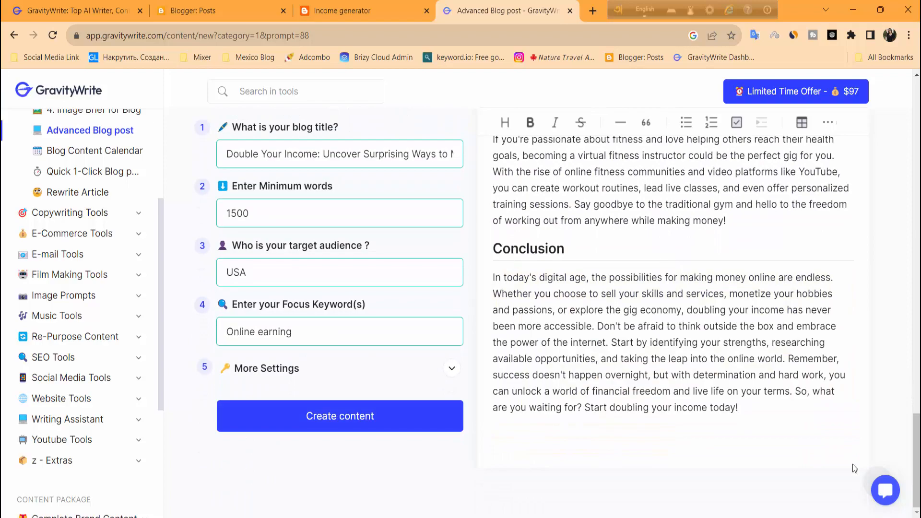
Copy the whole generated article from Introduction to Conclusion and paste it into the body of a new Blogger post.
{"action": "left_click_drag", "start_coordinate": [916, 440], "coordinate": [915, 103]}
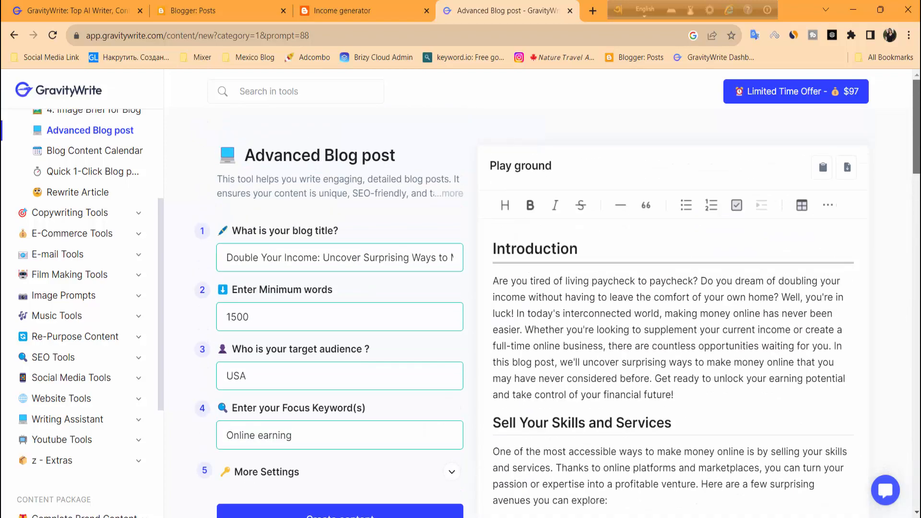
{"action": "left_click_drag", "start_coordinate": [493, 252], "coordinate": [762, 413]}
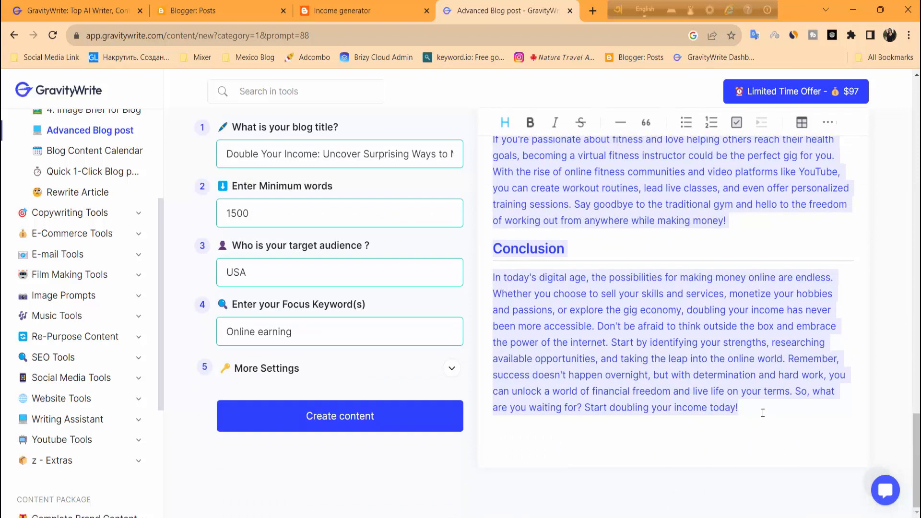
{"action": "left_click", "coordinate": [192, 11]}
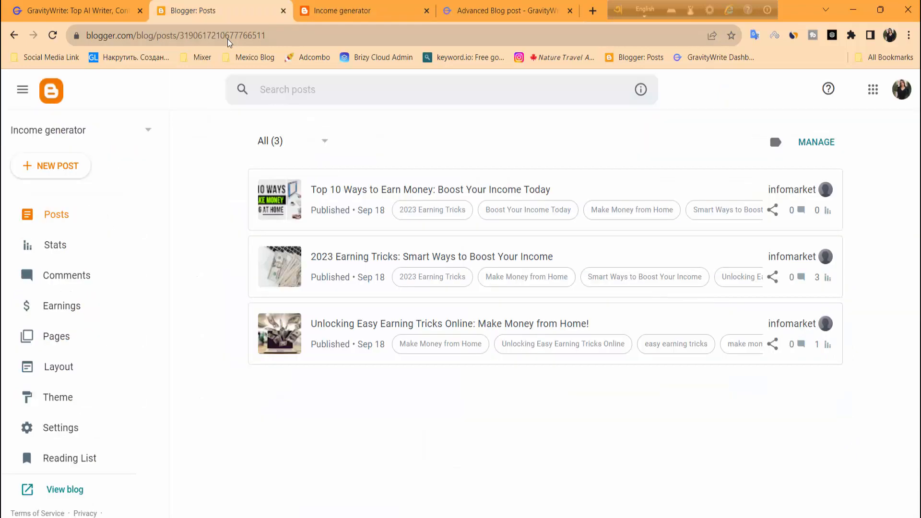
{"action": "left_click", "coordinate": [43, 172]}
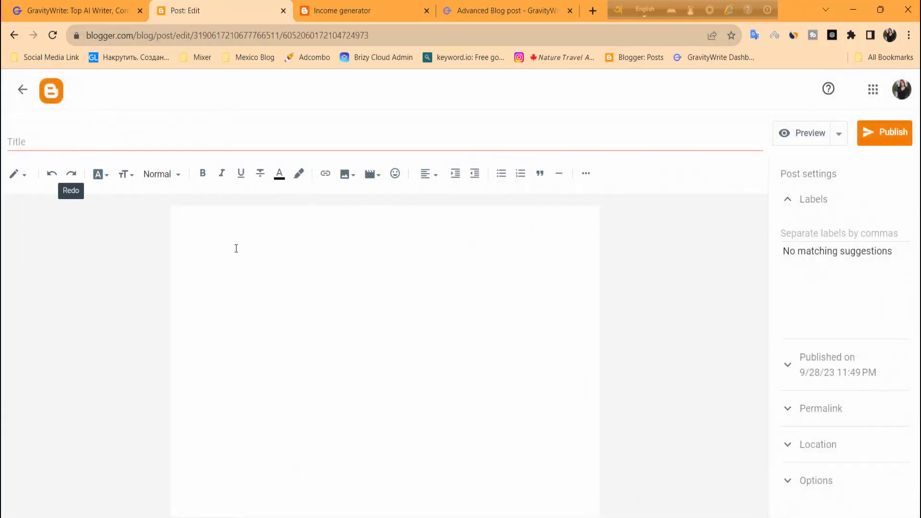
{"action": "left_click", "coordinate": [226, 248]}
{"action": "key", "text": "ctrl+v"}
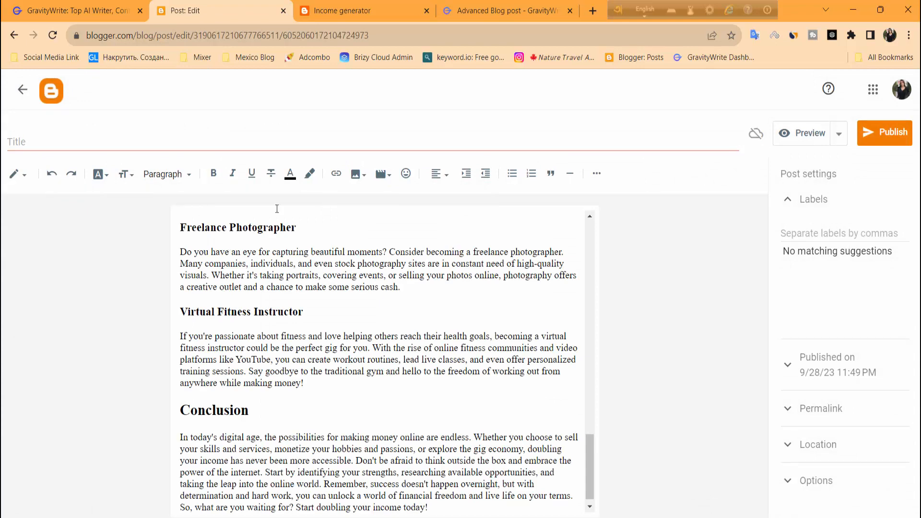
Copy "Double Your Income: Uncover Surprising Ways to Make Money Online" from Notepad and paste it as the Blogger post's title.
{"action": "key", "text": "alt+Tab"}
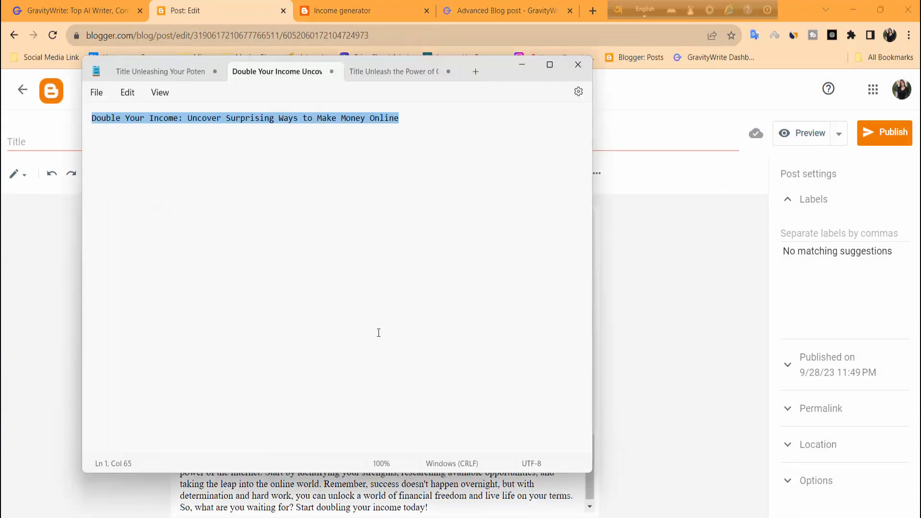
{"action": "key", "text": "ctrl+c"}
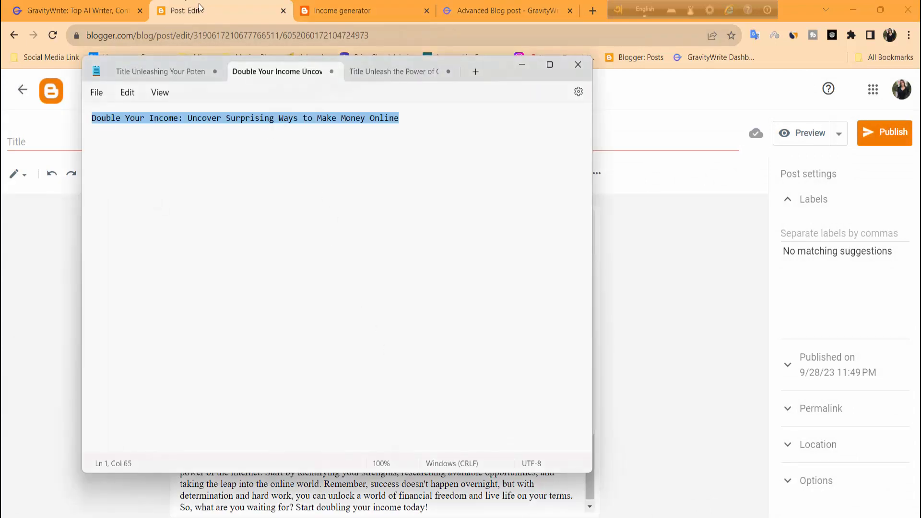
{"action": "key", "text": "alt+Tab"}
{"action": "left_click", "coordinate": [10, 141]}
{"action": "key", "text": "ctrl+v"}
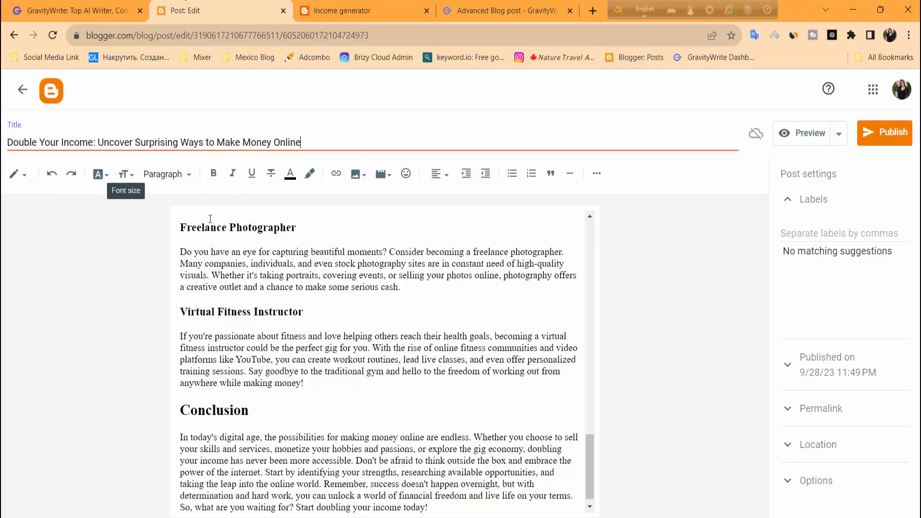
{"action": "left_click", "coordinate": [181, 227]}
{"action": "key", "text": "Return"}
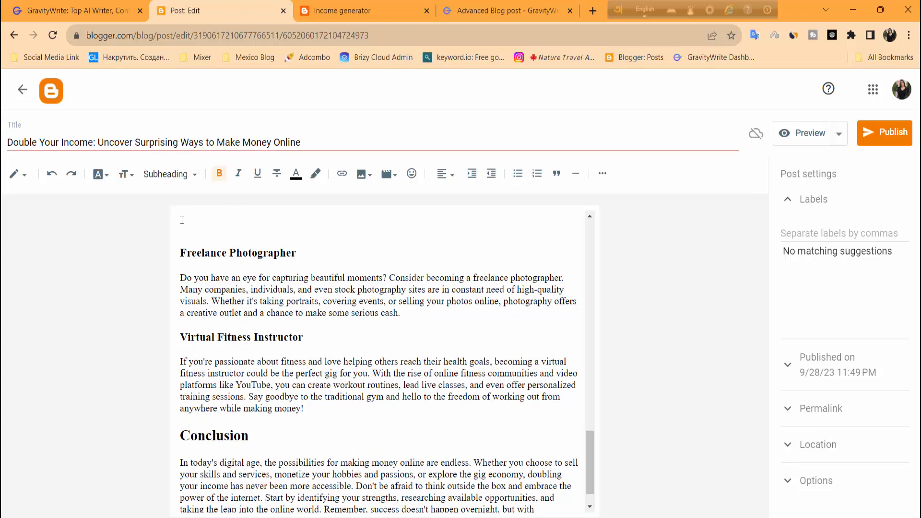
{"action": "key", "text": "ctrl+v"}
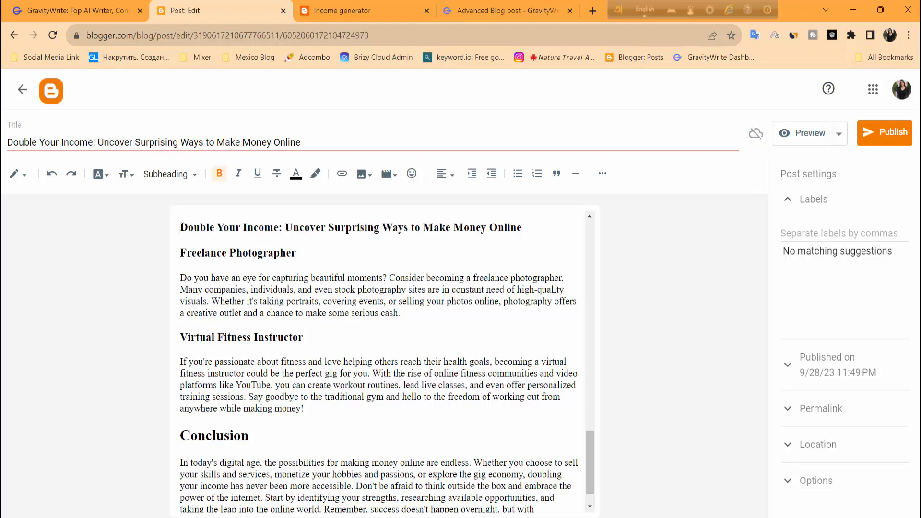
{"action": "key", "text": "BackSpace"}
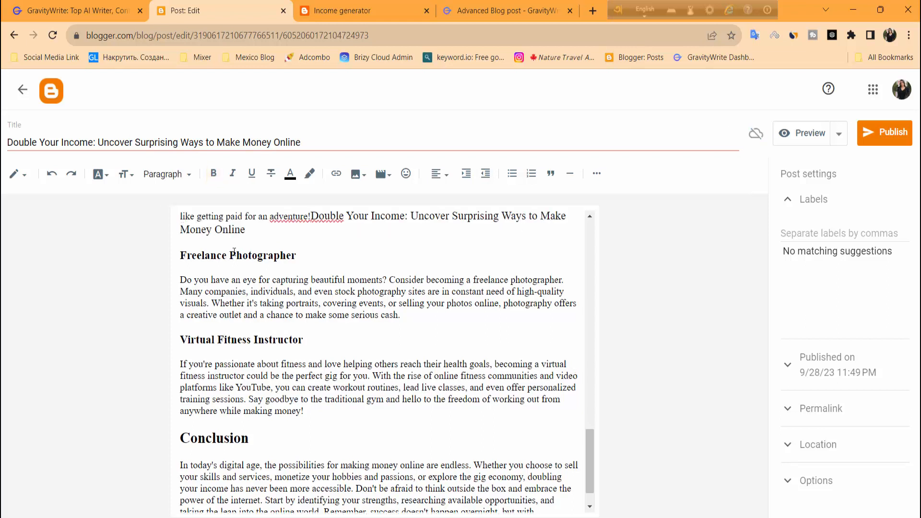
{"action": "scroll", "coordinate": [285, 259], "scroll_direction": "up", "scroll_amount": 3}
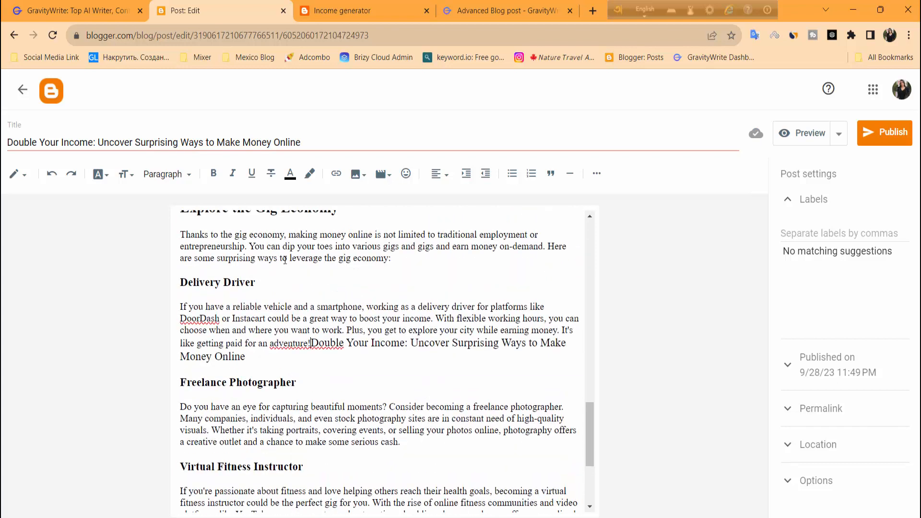
{"action": "key", "text": "ctrl+z"}
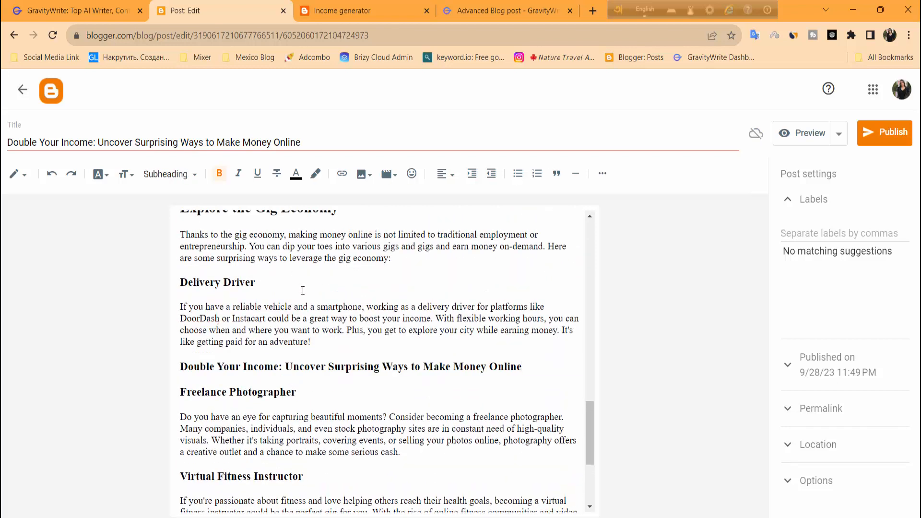
{"action": "key", "text": "ctrl+z"}
{"action": "key", "text": "ctrl+z"}
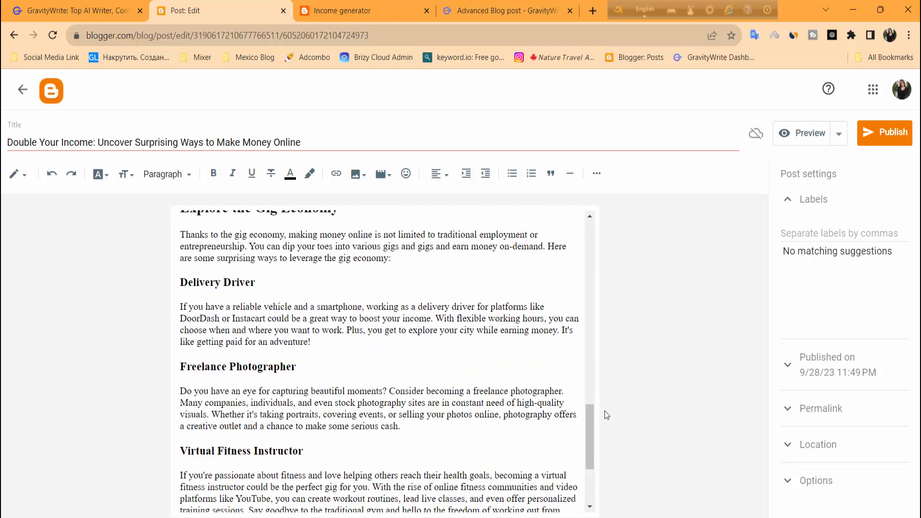
Paste the copied title at the start of the post body above the Introduction and format it as a Major Heading.
{"action": "left_click_drag", "start_coordinate": [590, 396], "coordinate": [505, 212]}
{"action": "left_click", "coordinate": [187, 220]}
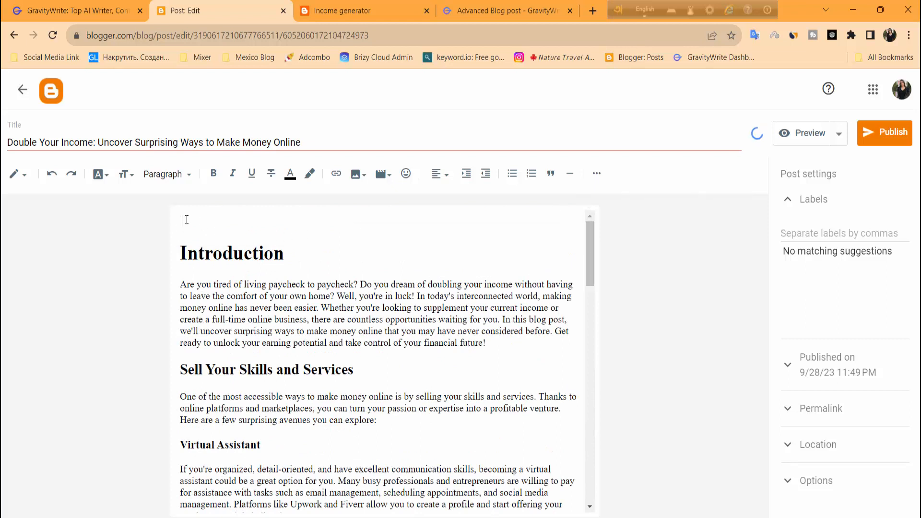
{"action": "key", "text": "ctrl+v"}
{"action": "left_click_drag", "start_coordinate": [471, 218], "coordinate": [178, 221]}
{"action": "left_click", "coordinate": [183, 176]}
{"action": "left_click", "coordinate": [187, 198]}
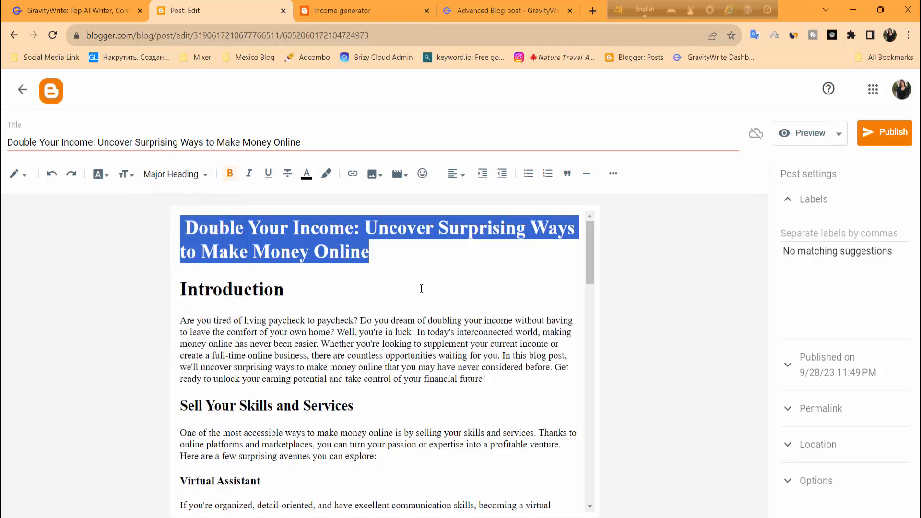
Remove the extra space in front of the title heading in the post body.
{"action": "left_click", "coordinate": [422, 291]}
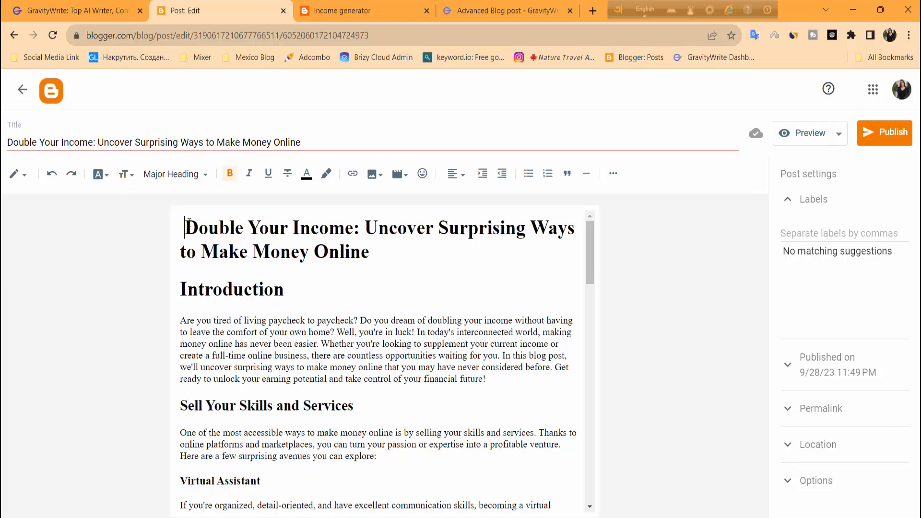
{"action": "key", "text": "BackSpace"}
{"action": "left_click", "coordinate": [385, 258]}
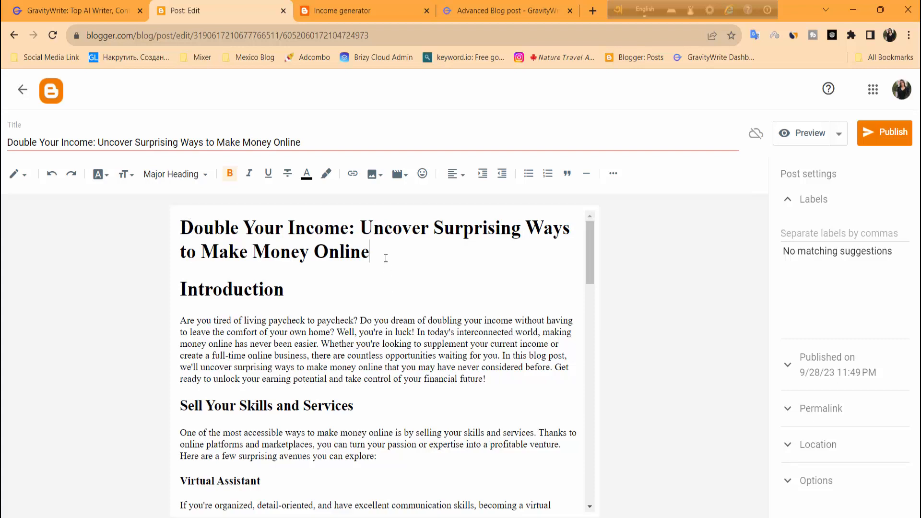
Upload the make-money-online image from the Desktop and insert it between the title heading and the Introduction in the post body.
{"action": "scroll", "coordinate": [441, 269], "scroll_direction": "down", "scroll_amount": 8}
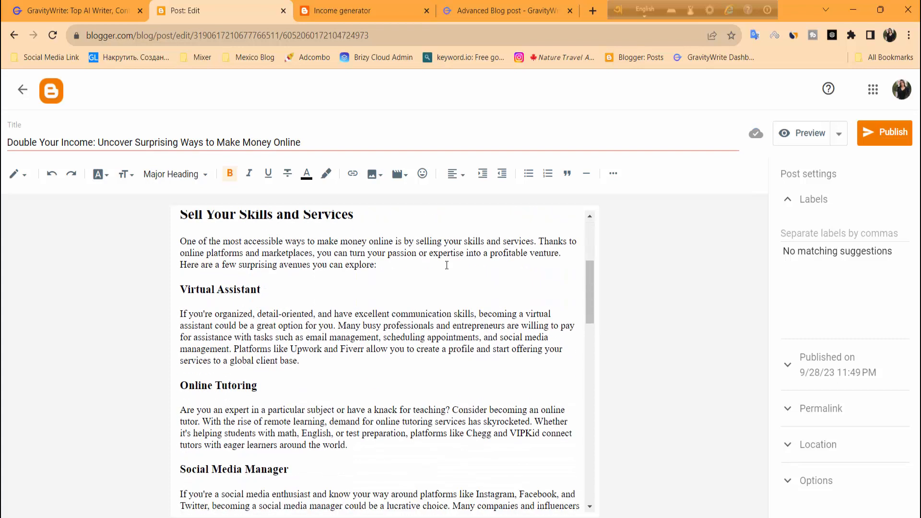
{"action": "scroll", "coordinate": [447, 261], "scroll_direction": "down", "scroll_amount": 15}
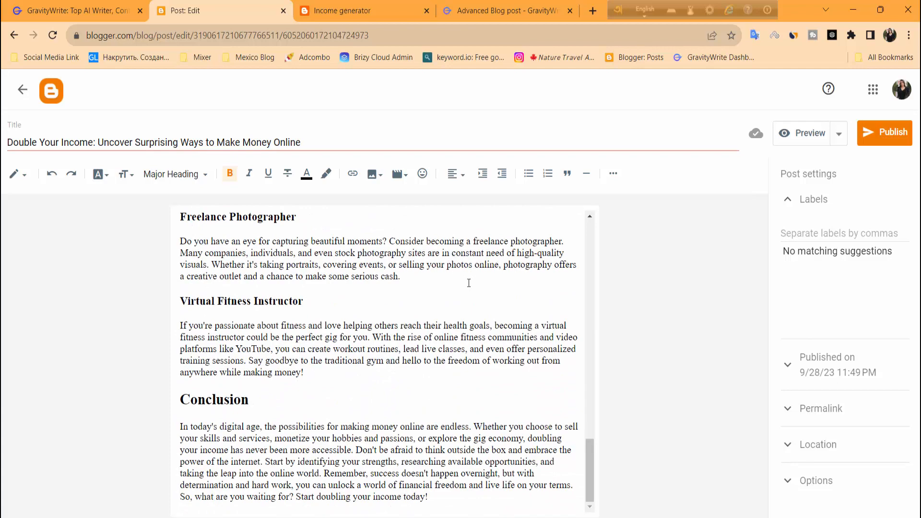
{"action": "scroll", "coordinate": [469, 286], "scroll_direction": "up", "scroll_amount": 20}
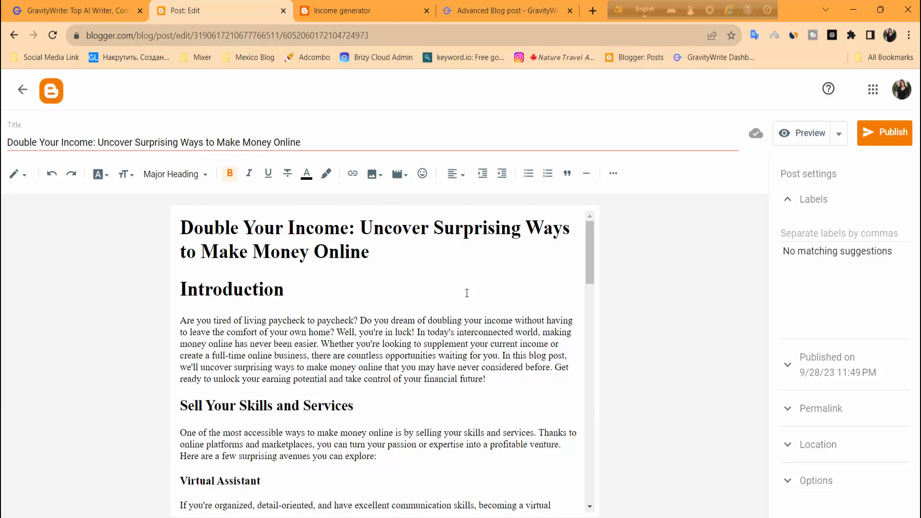
{"action": "left_click", "coordinate": [374, 174]}
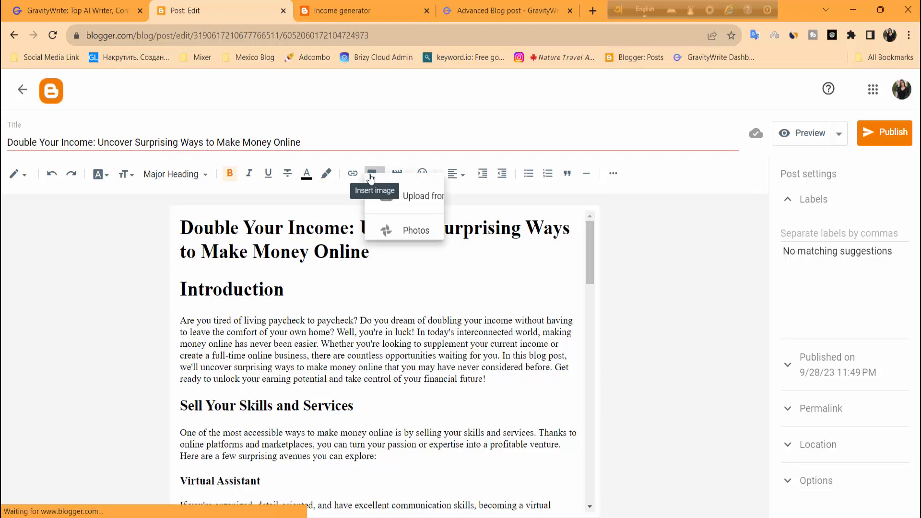
{"action": "left_click", "coordinate": [429, 206]}
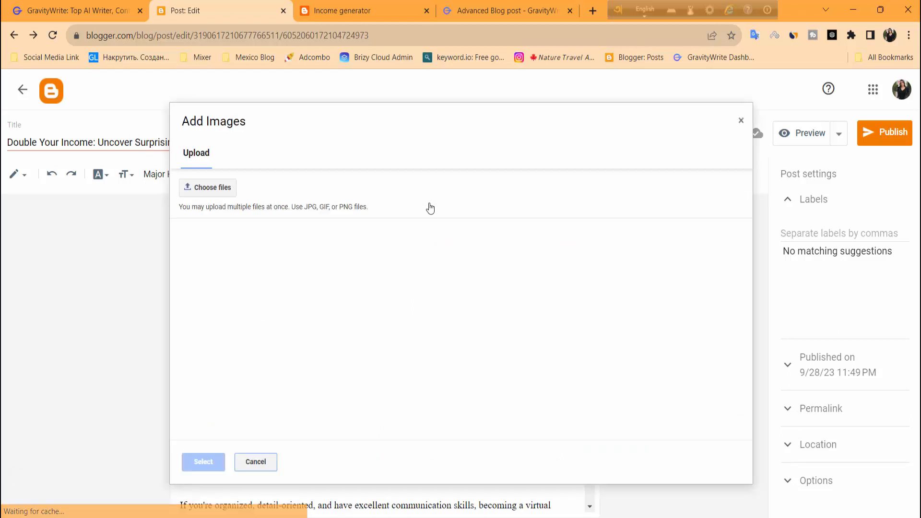
{"action": "left_click", "coordinate": [218, 192]}
{"action": "scroll", "coordinate": [595, 257], "scroll_direction": "down", "scroll_amount": 10}
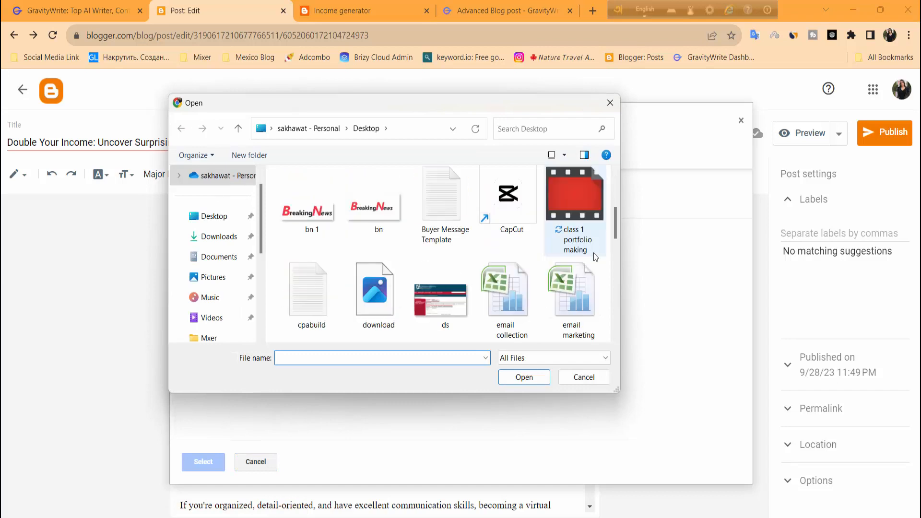
{"action": "scroll", "coordinate": [594, 260], "scroll_direction": "down", "scroll_amount": 3}
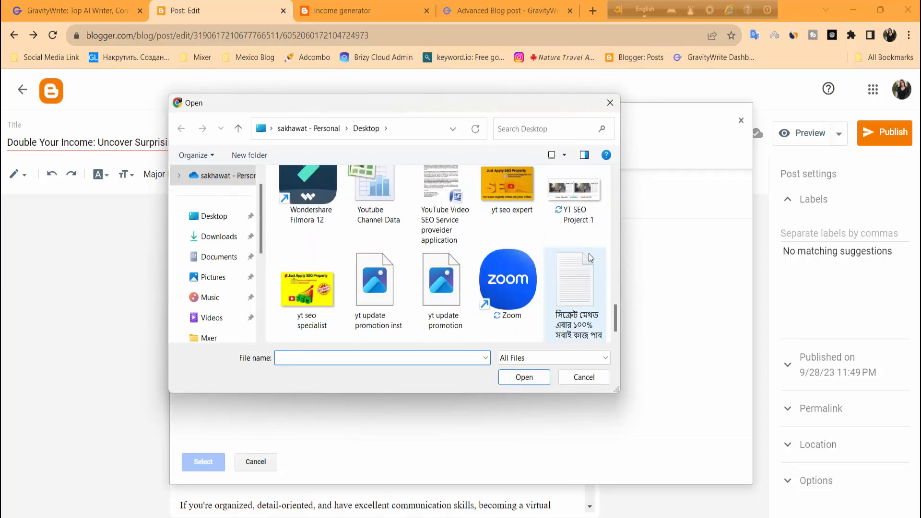
{"action": "scroll", "coordinate": [591, 258], "scroll_direction": "up", "scroll_amount": 3}
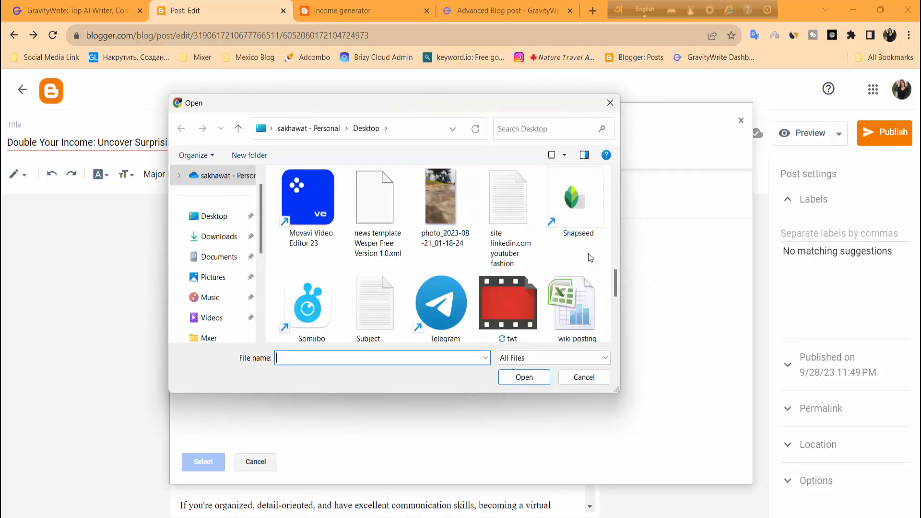
{"action": "scroll", "coordinate": [589, 257], "scroll_direction": "up", "scroll_amount": 1}
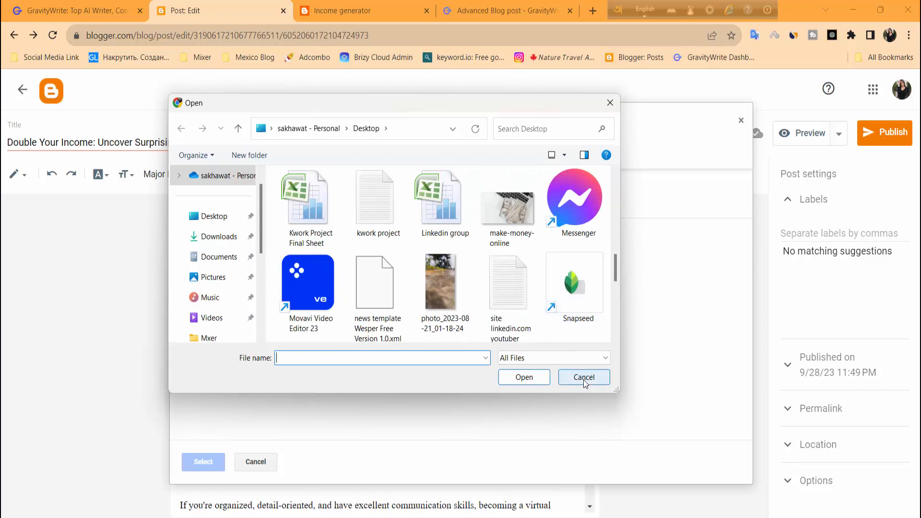
{"action": "left_click", "coordinate": [517, 214]}
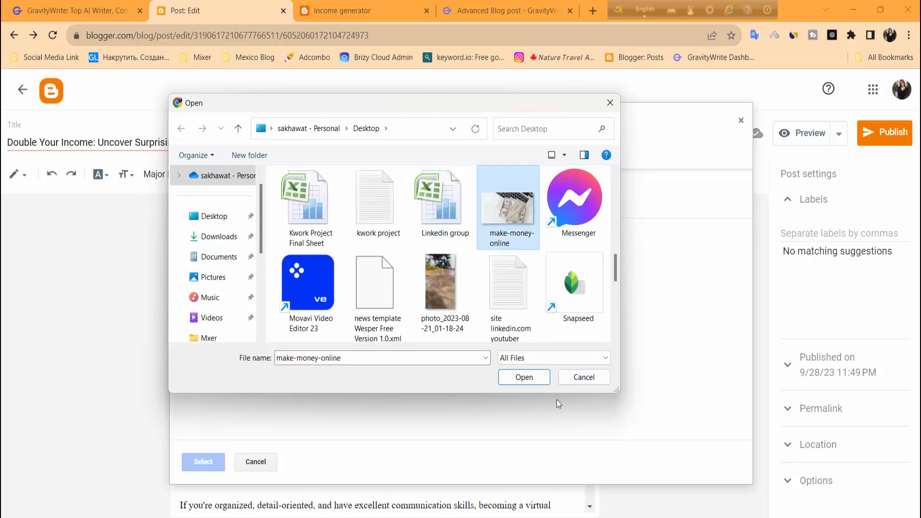
{"action": "left_click", "coordinate": [532, 382]}
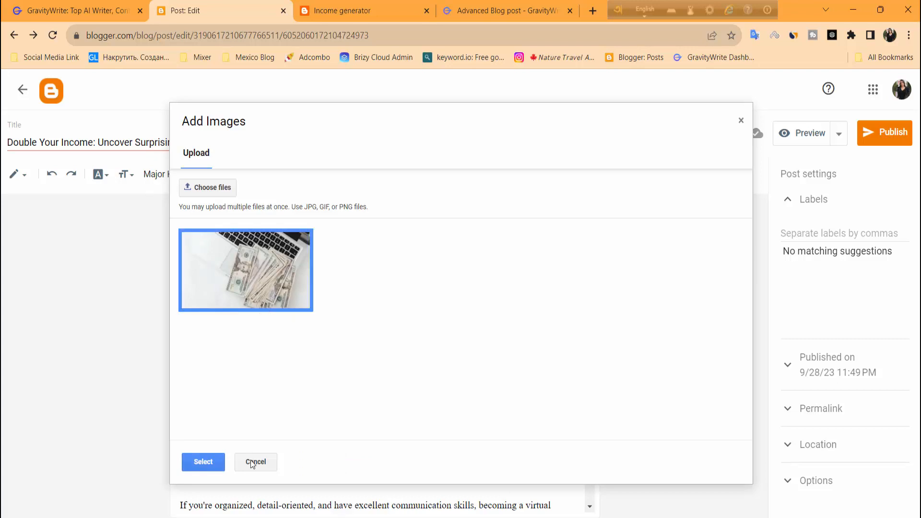
{"action": "left_click", "coordinate": [196, 469]}
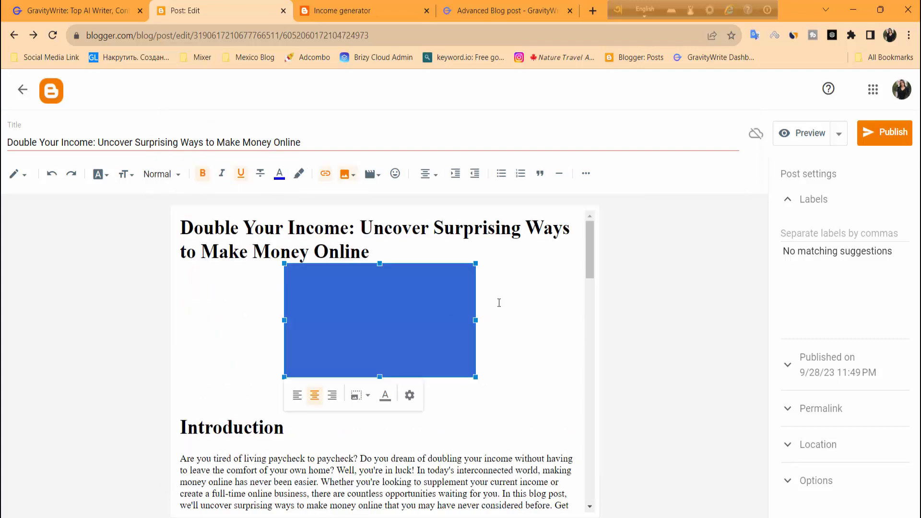
Enlarge the inserted image and remove the blank line between it and the Introduction heading.
{"action": "left_click_drag", "start_coordinate": [480, 380], "coordinate": [539, 427]}
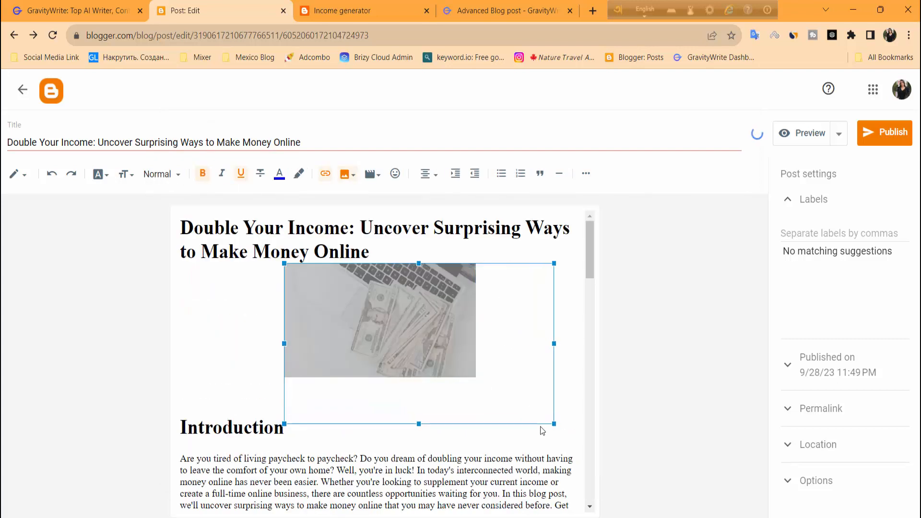
{"action": "left_click", "coordinate": [262, 455]}
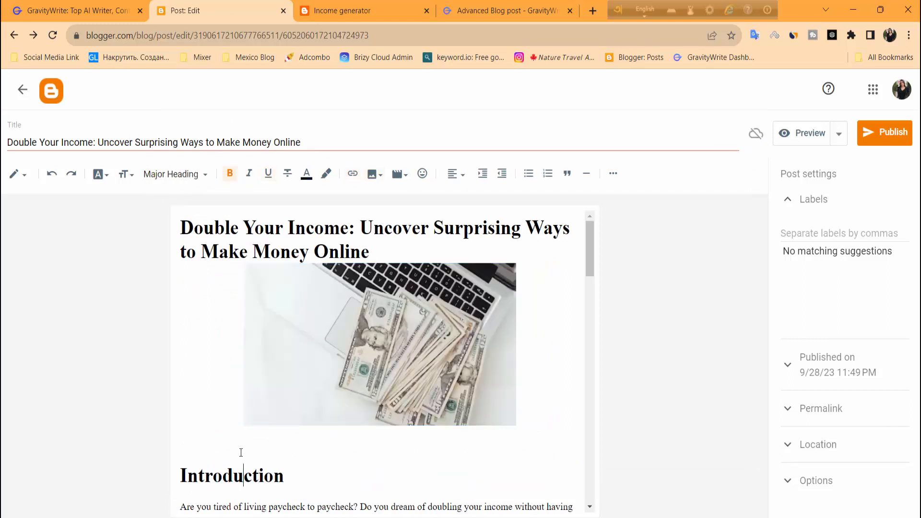
{"action": "left_click", "coordinate": [214, 442]}
{"action": "key", "text": "BackSpace"}
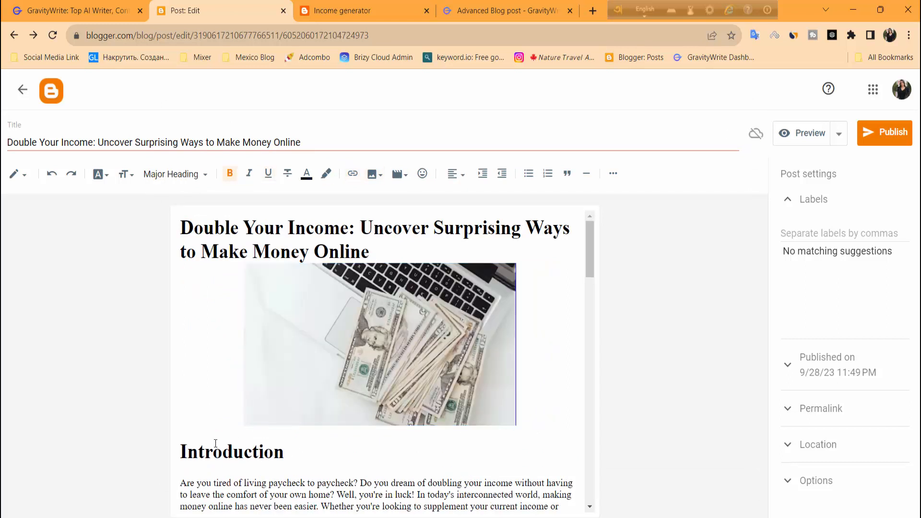
Add a blank line between the title heading and the image in the post body.
{"action": "left_click", "coordinate": [390, 335]}
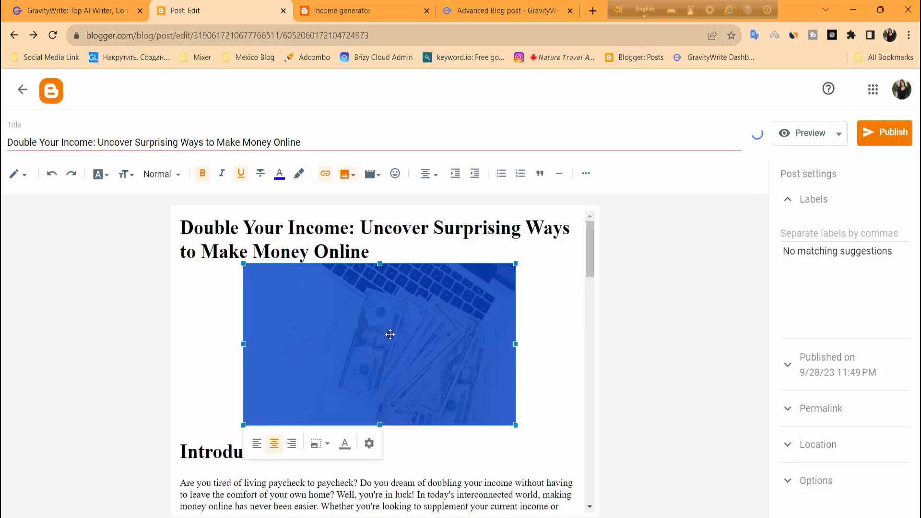
{"action": "left_click", "coordinate": [384, 250]}
{"action": "key", "text": "Return"}
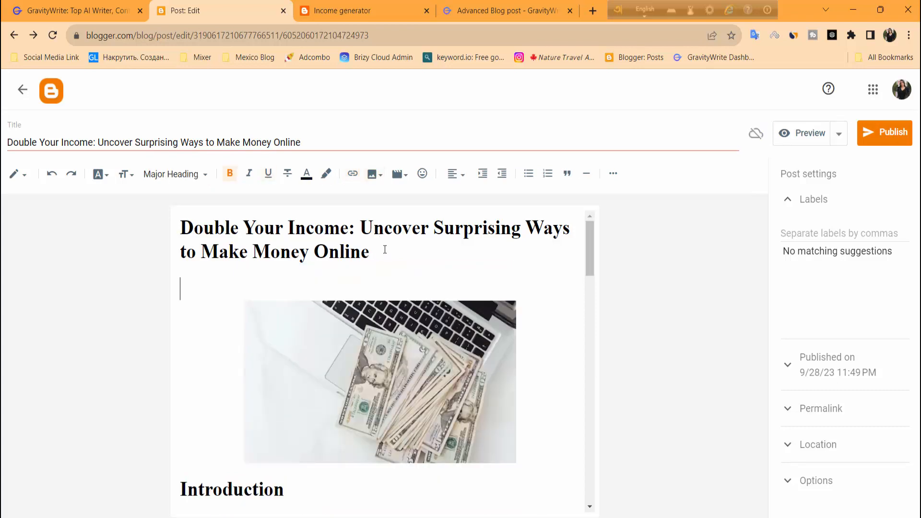
{"action": "scroll", "coordinate": [479, 268], "scroll_direction": "down", "scroll_amount": 2}
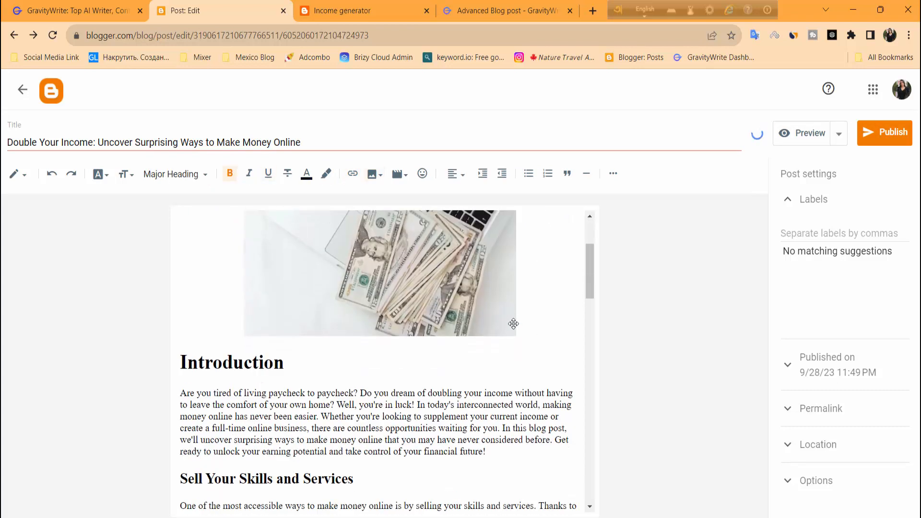
{"action": "scroll", "coordinate": [485, 370], "scroll_direction": "down", "scroll_amount": 4}
{"action": "scroll", "coordinate": [552, 335], "scroll_direction": "up", "scroll_amount": 6}
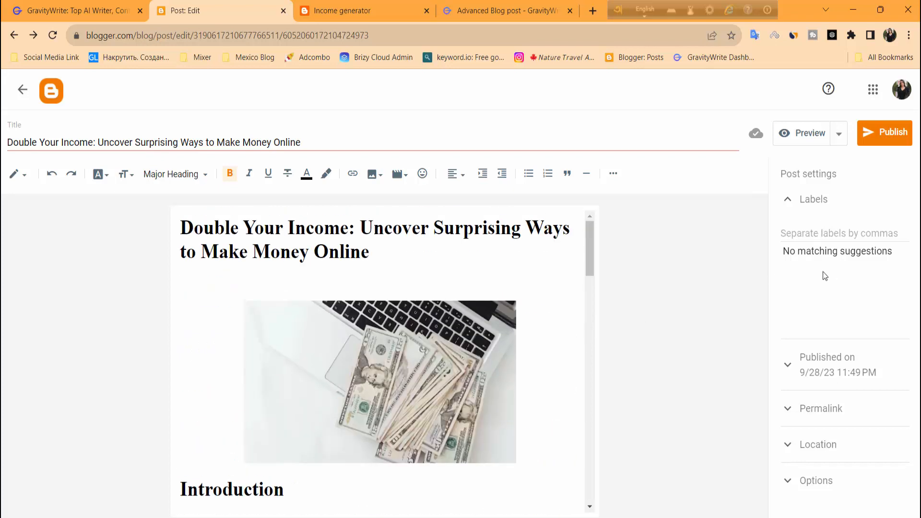
Add the labels "make money online" and "online earning" to the post, separated by a comma.
{"action": "left_click", "coordinate": [808, 233]}
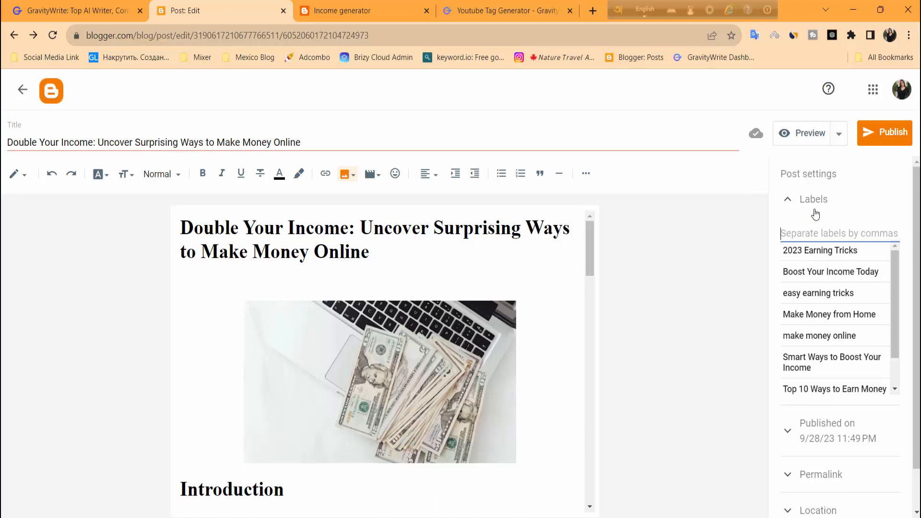
{"action": "type", "text": "make mon"}
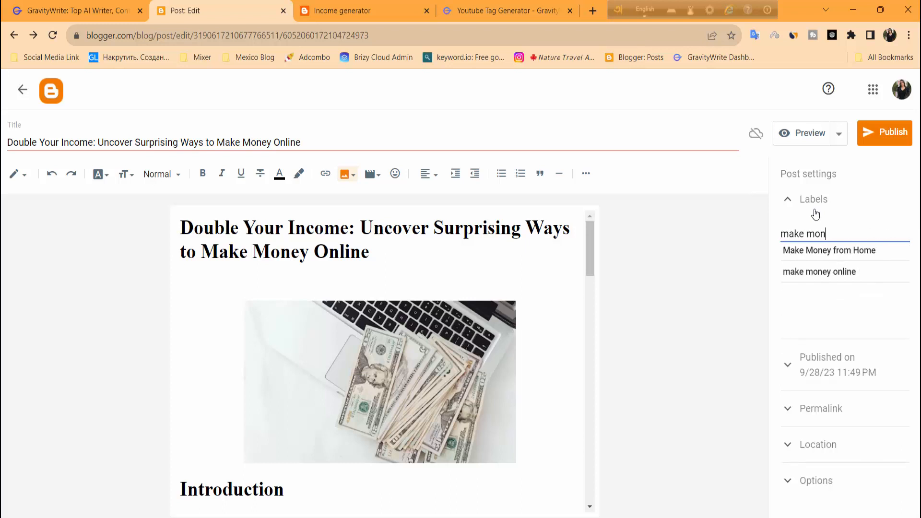
{"action": "type", "text": "ey online"}
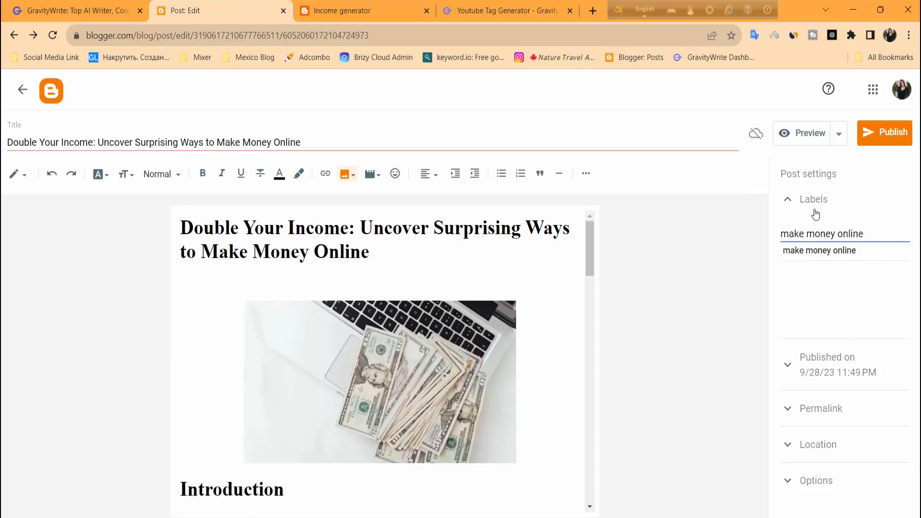
{"action": "type", "text": ", "}
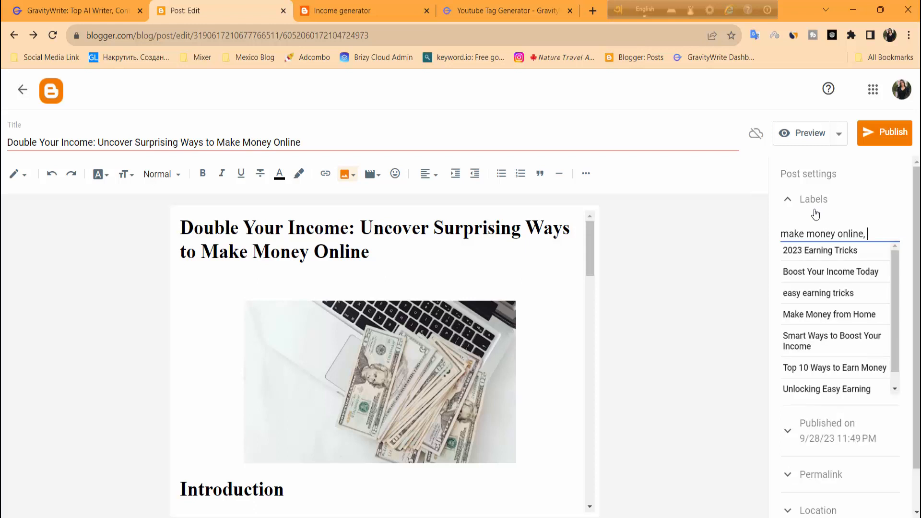
{"action": "type", "text": "online"}
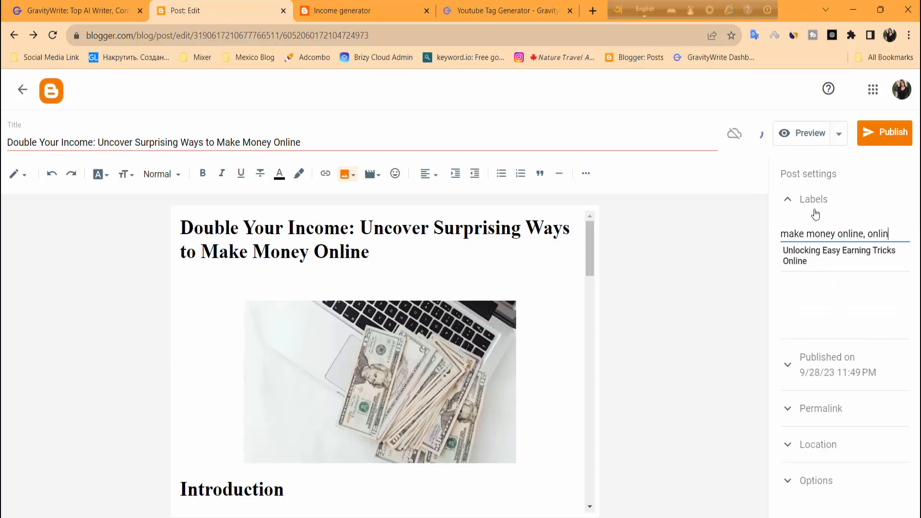
{"action": "type", "text": " earning"}
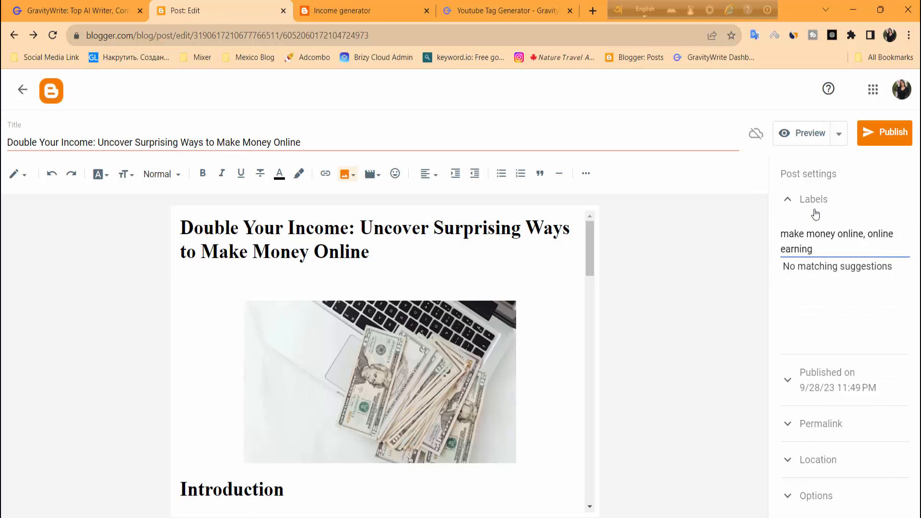
Add "online earning tips" and the suggested "2023 Earning Tricks" to the post's labels.
{"action": "type", "text": ", onlin"}
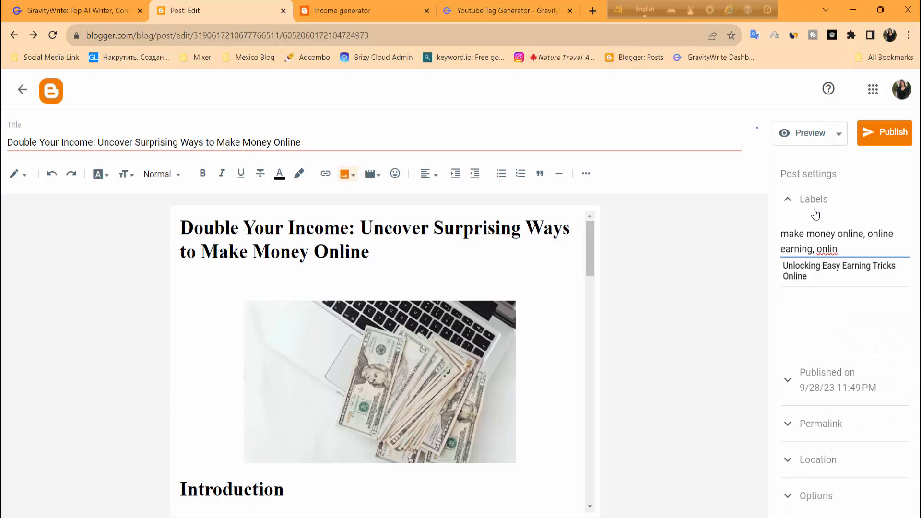
{"action": "type", "text": "e ear"}
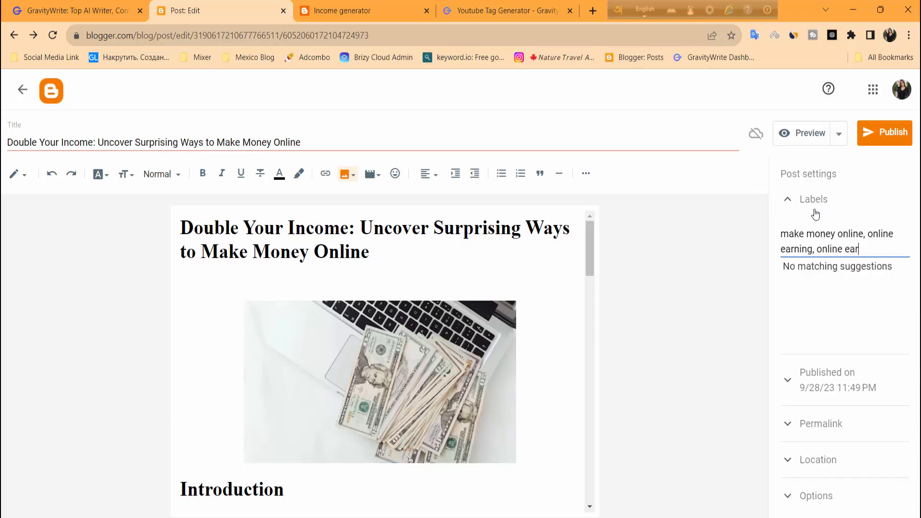
{"action": "type", "text": "inig"}
{"action": "key", "text": "BackSpace"}
{"action": "key", "text": "BackSpace"}
{"action": "key", "text": "BackSpace"}
{"action": "type", "text": "ning tips,"}
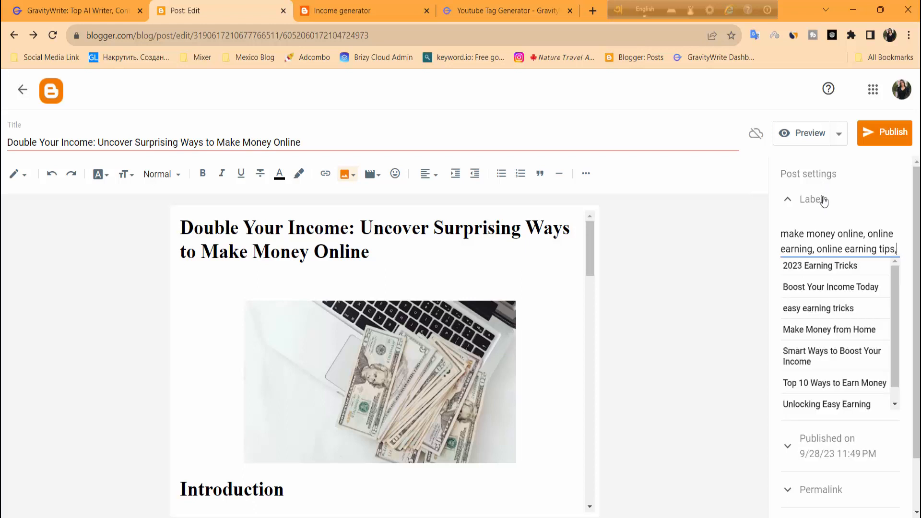
{"action": "left_click", "coordinate": [815, 272]}
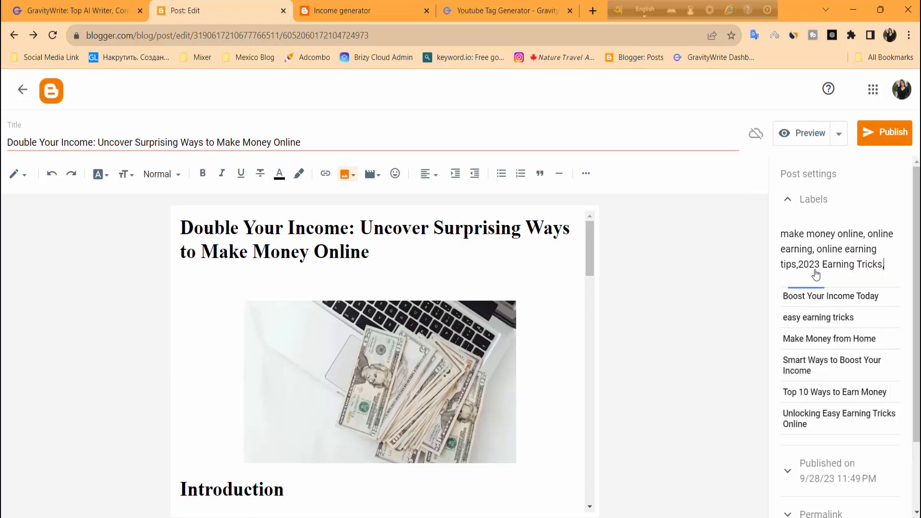
Publish the post on the blog and confirm the publication.
{"action": "left_click", "coordinate": [720, 273]}
{"action": "left_click", "coordinate": [885, 134]}
{"action": "left_click", "coordinate": [509, 326]}
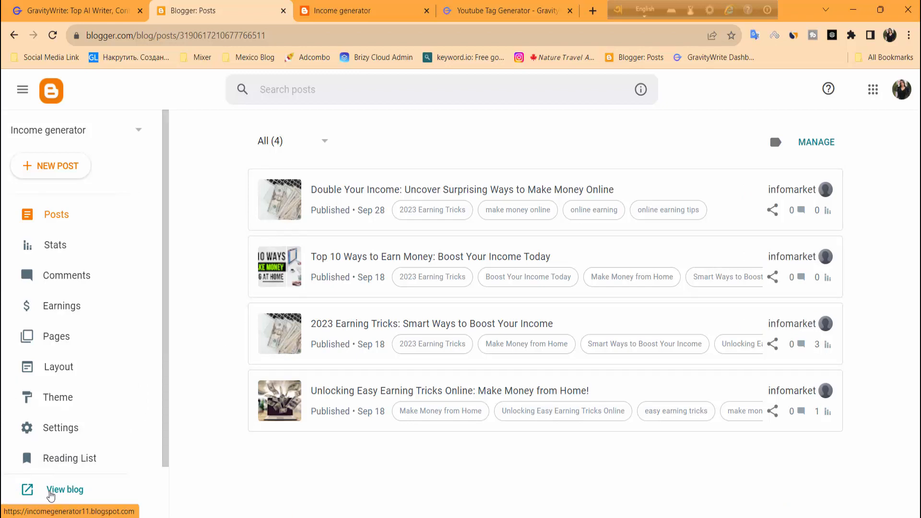
View the live Income generator blog and reload its home page to check the listing of the newly published post.
{"action": "left_click", "coordinate": [49, 494]}
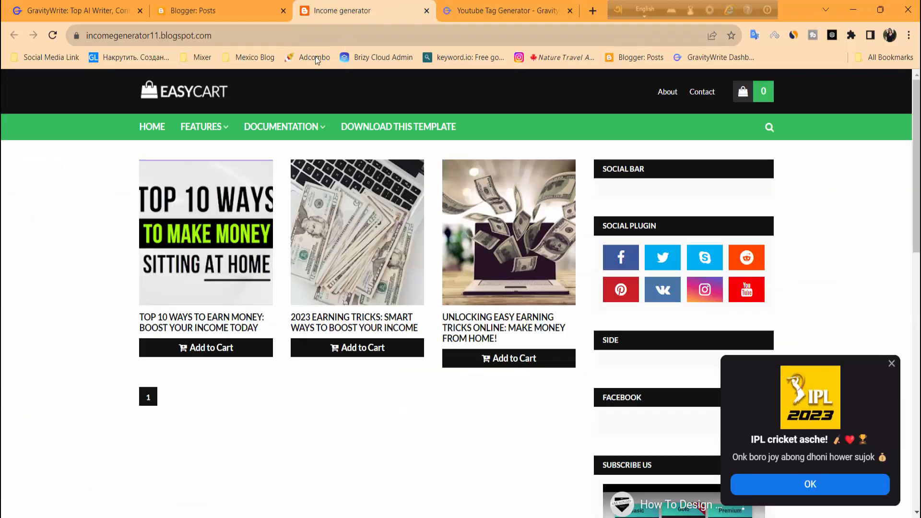
{"action": "left_click", "coordinate": [53, 35]}
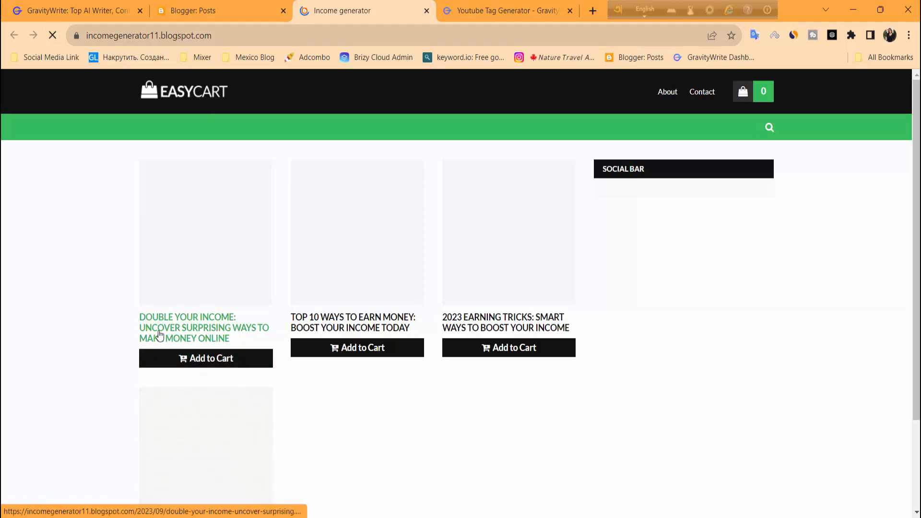
{"action": "scroll", "coordinate": [211, 343], "scroll_direction": "down", "scroll_amount": 2}
{"action": "scroll", "coordinate": [195, 191], "scroll_direction": "up", "scroll_amount": 2}
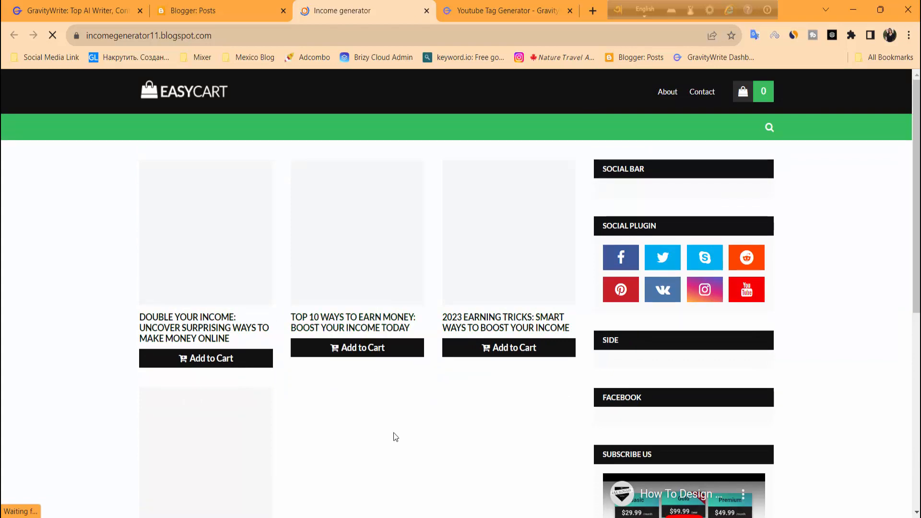
{"action": "scroll", "coordinate": [393, 434], "scroll_direction": "down", "scroll_amount": 2}
{"action": "scroll", "coordinate": [347, 376], "scroll_direction": "up", "scroll_amount": 2}
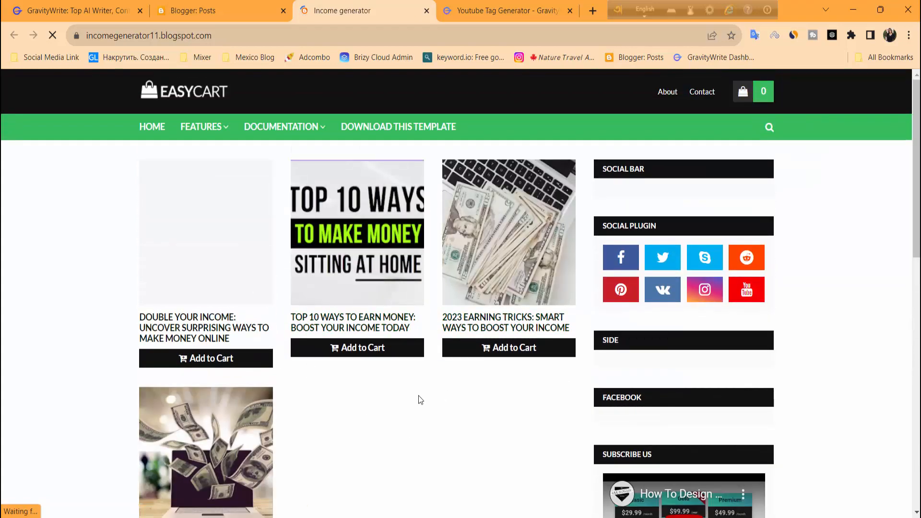
{"action": "scroll", "coordinate": [418, 395], "scroll_direction": "down", "scroll_amount": 1}
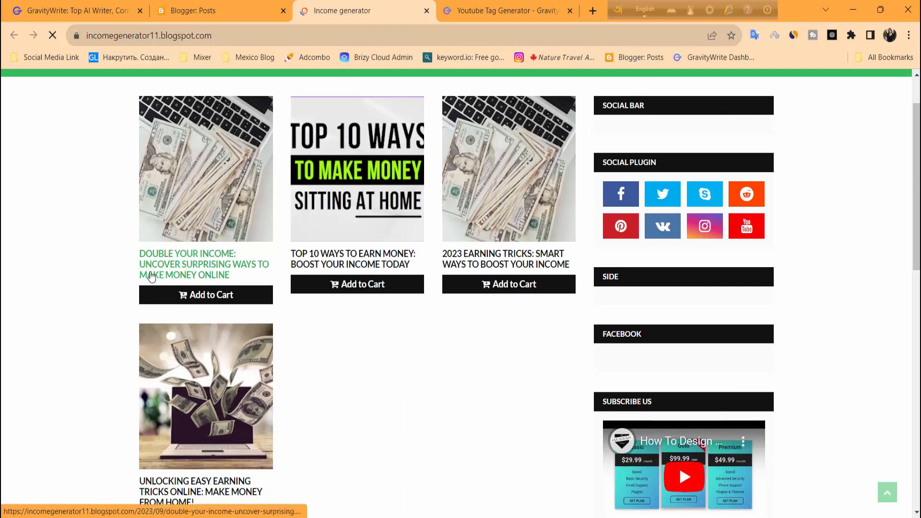
Review the blog home page's post listing and footer labels, then return to the Youtube Tag Generator in GravityWrite.
{"action": "scroll", "coordinate": [217, 192], "scroll_direction": "up", "scroll_amount": 1}
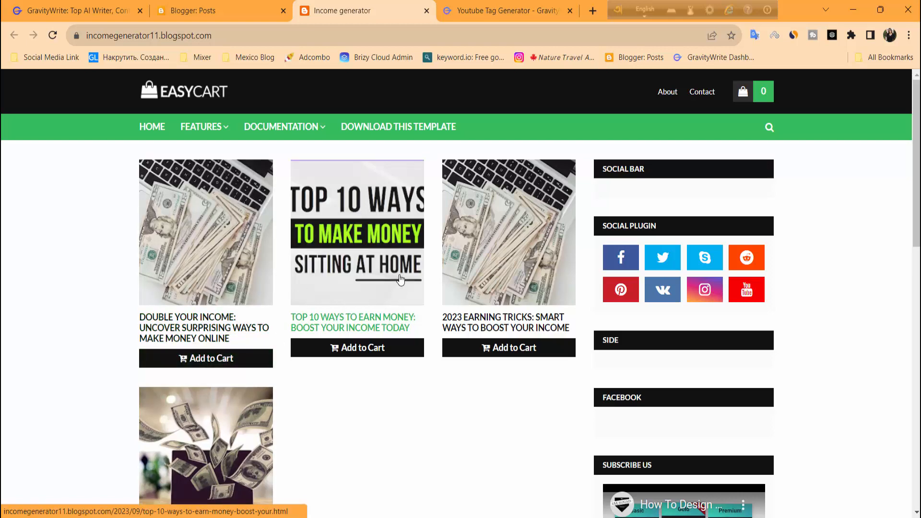
{"action": "scroll", "coordinate": [411, 267], "scroll_direction": "down", "scroll_amount": 3}
{"action": "scroll", "coordinate": [411, 267], "scroll_direction": "down", "scroll_amount": 7}
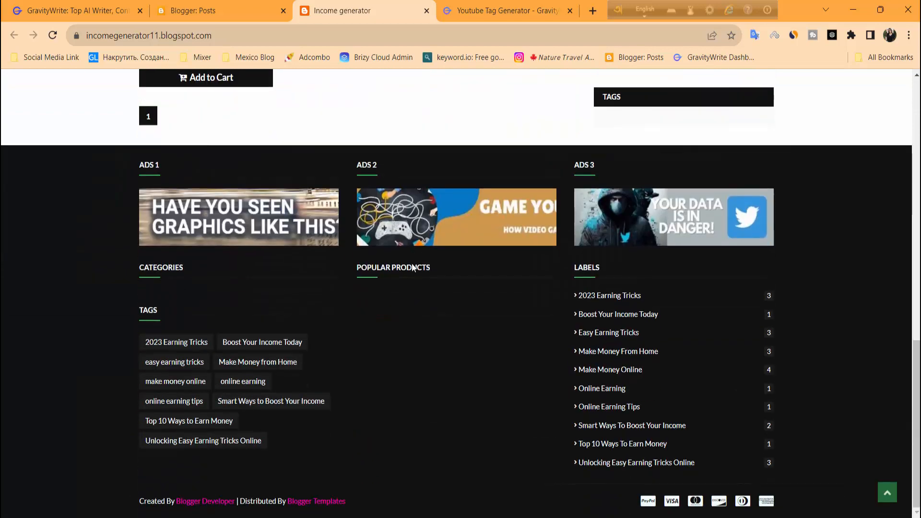
{"action": "scroll", "coordinate": [413, 263], "scroll_direction": "up", "scroll_amount": 11}
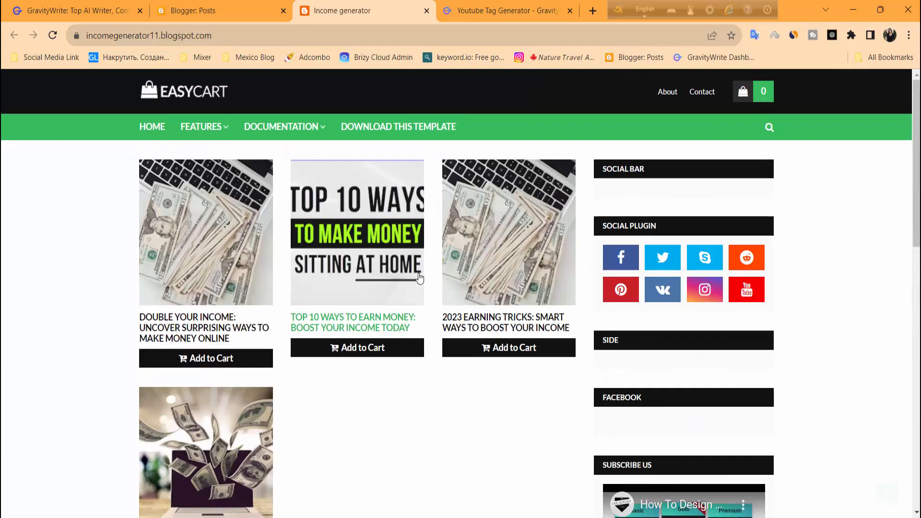
{"action": "scroll", "coordinate": [328, 248], "scroll_direction": "down", "scroll_amount": 3}
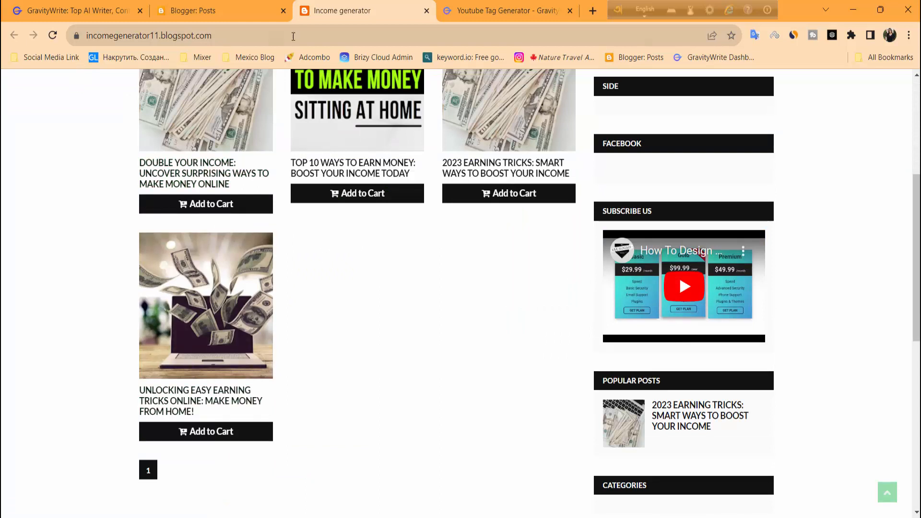
{"action": "left_click", "coordinate": [504, 12]}
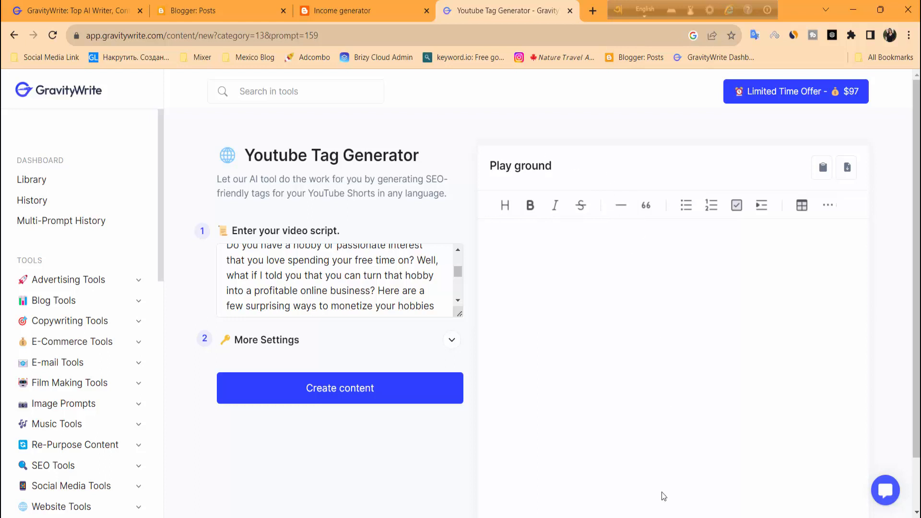
{"action": "left_click", "coordinate": [720, 517]}
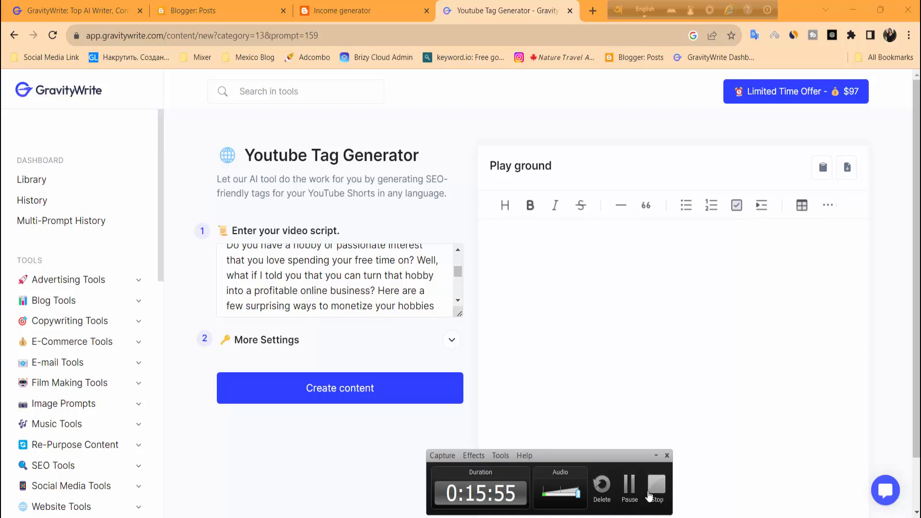